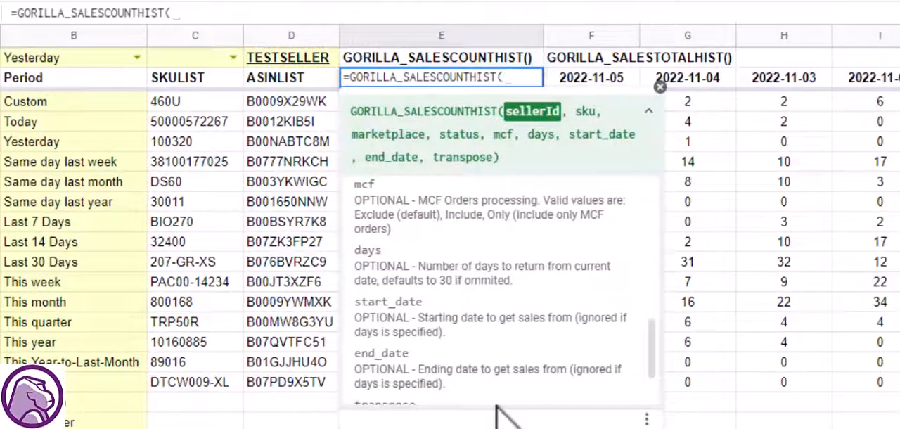
# - Complete the GORILLA_SALESCOUNTHIST formula in E2 with the absolute reference $D$1 as its seller ID
pyautogui.scroll(5, 520, 257)
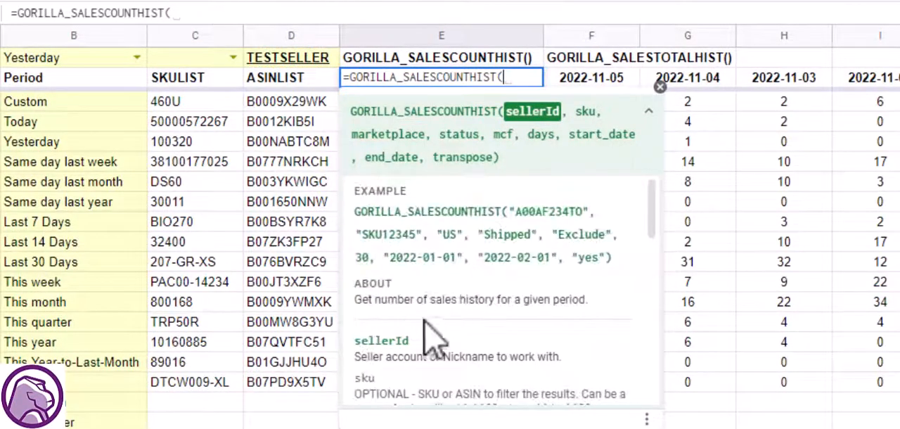
pyautogui.press('Up')
pyautogui.press('Left')
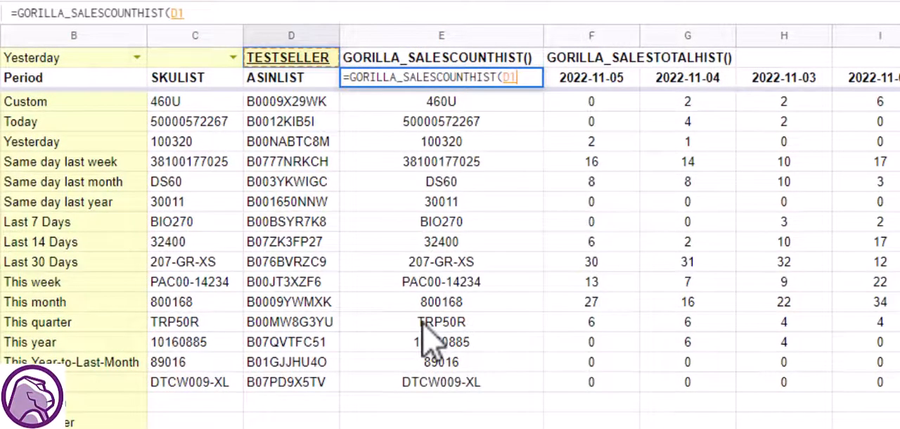
pyautogui.press('F4')
pyautogui.write(',')
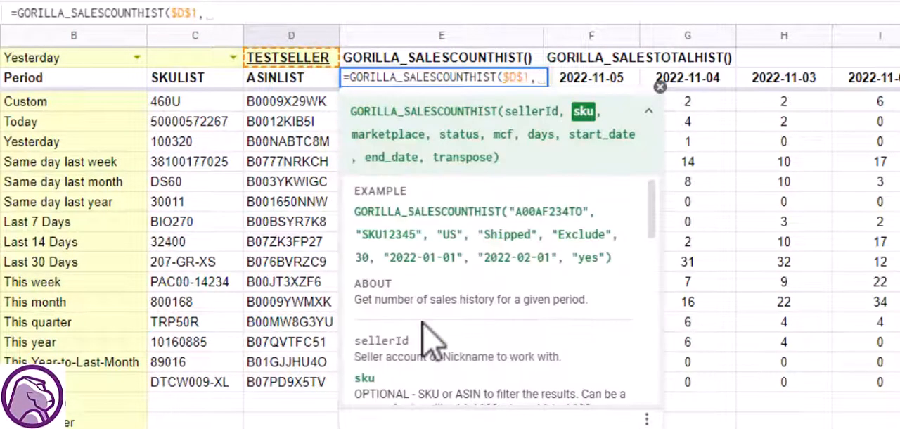
pyautogui.press('BackSpace')
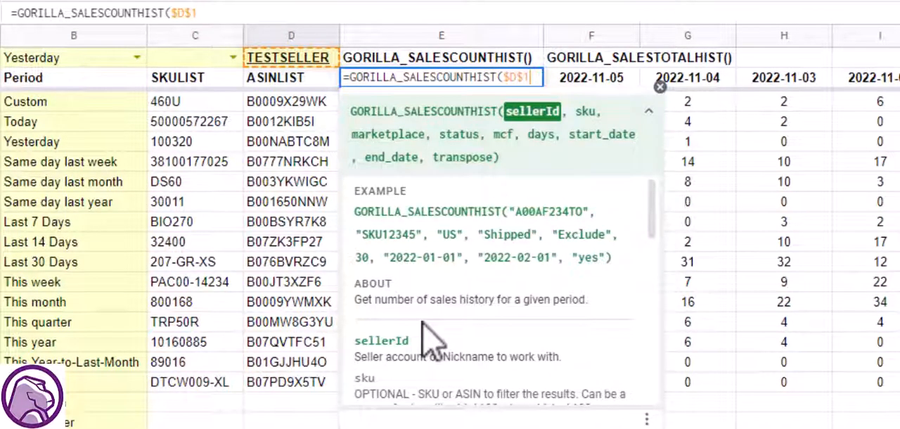
pyautogui.press('Tab')
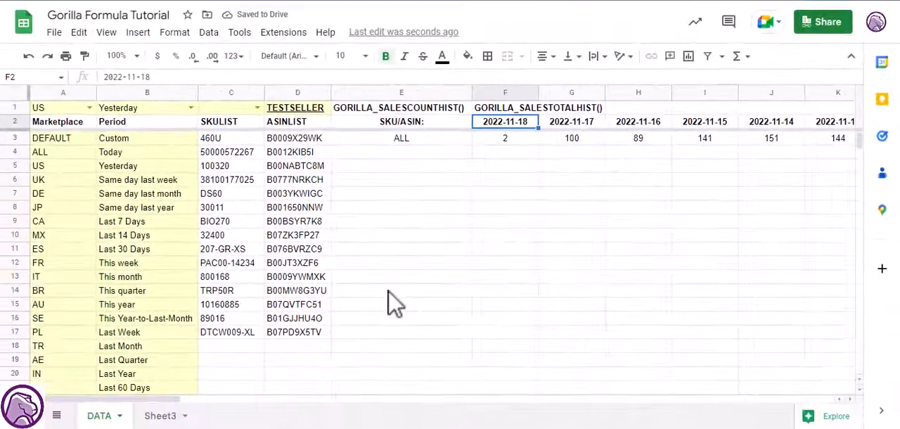
# - Examine the dated columns that the sales history formula fills along row 2, up to the last date
pyautogui.hotkey('ctrl', 'shift', 'Right')
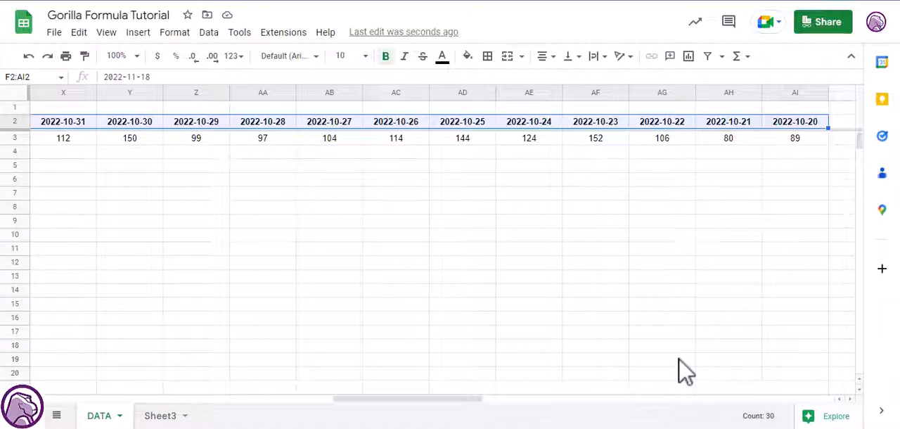
pyautogui.press('Left')
pyautogui.press('Left')
pyautogui.press('Left')
pyautogui.press('Right')
pyautogui.press('Right')
# - Add the SKU list range $C$3:$C$17 as the sku argument of the formula in E2
pyautogui.press('F2')
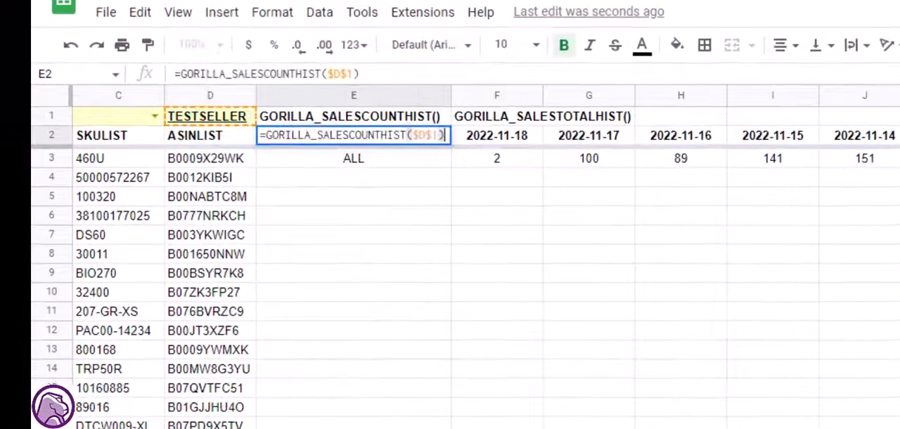
pyautogui.press('Left')
pyautogui.write(',')
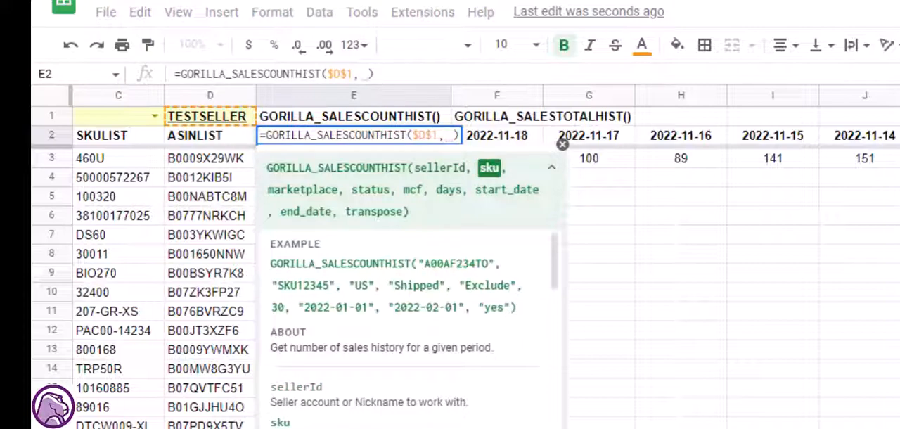
pyautogui.press('Left')
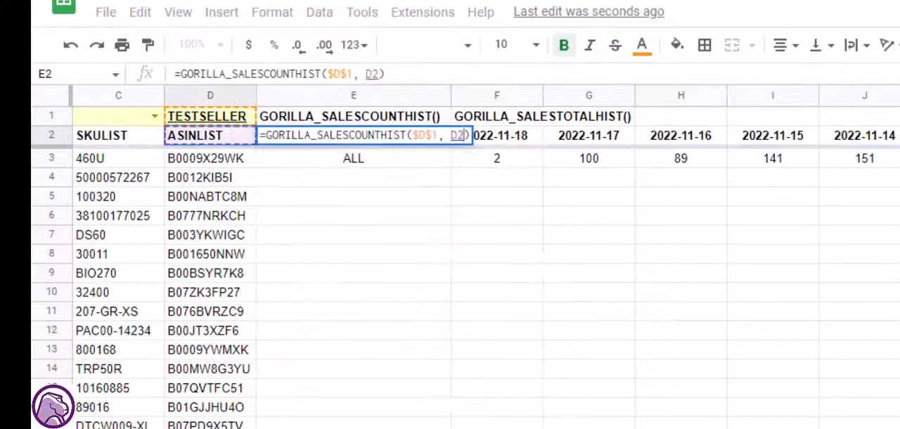
pyautogui.press('Left')
pyautogui.press('Left')
pyautogui.press('Down')
pyautogui.press('Right')
pyautogui.hotkey('ctrl', 'shift', 'Down')
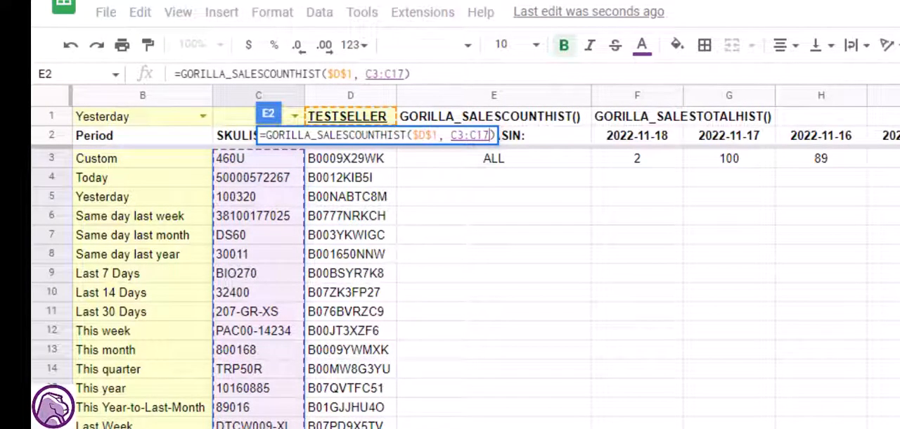
pyautogui.press('F4')
pyautogui.write(',')
pyautogui.press('BackSpace')
pyautogui.press('BackSpace')
pyautogui.press('Tab')
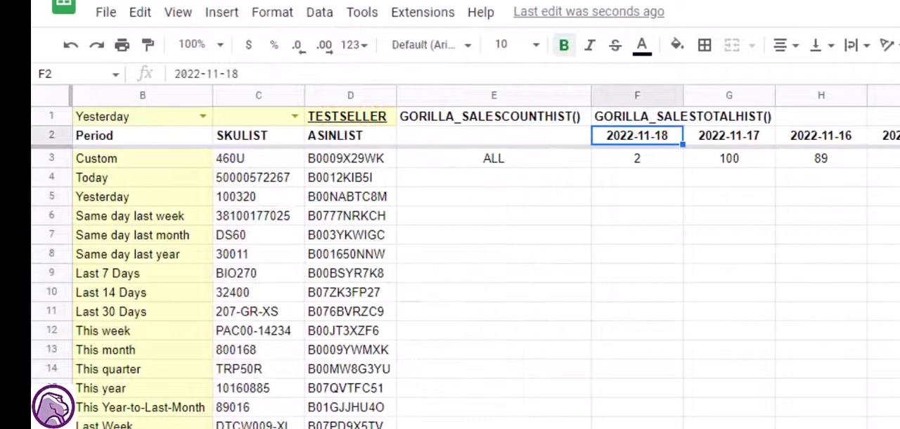
# - Examine the daily sales counts listed per SKU, going through the 2022-11-17 column and the SKU column
pyautogui.press('Down')
pyautogui.press('Left')
pyautogui.press('Down')
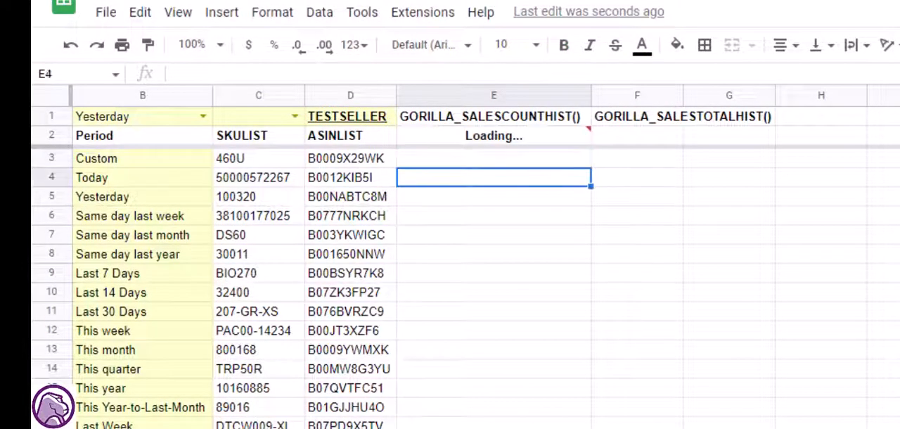
pyautogui.press('Up')
pyautogui.press('Right')
pyautogui.press('Right')
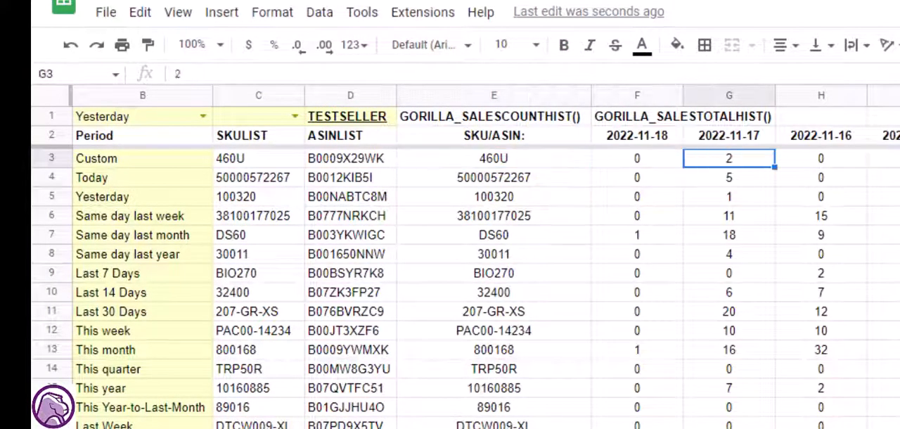
pyautogui.press('Down')
pyautogui.press('Down')
pyautogui.press('Down')
pyautogui.press('Down')
pyautogui.press('Down')
pyautogui.press('Down')
pyautogui.press('Down')
pyautogui.press('Down')
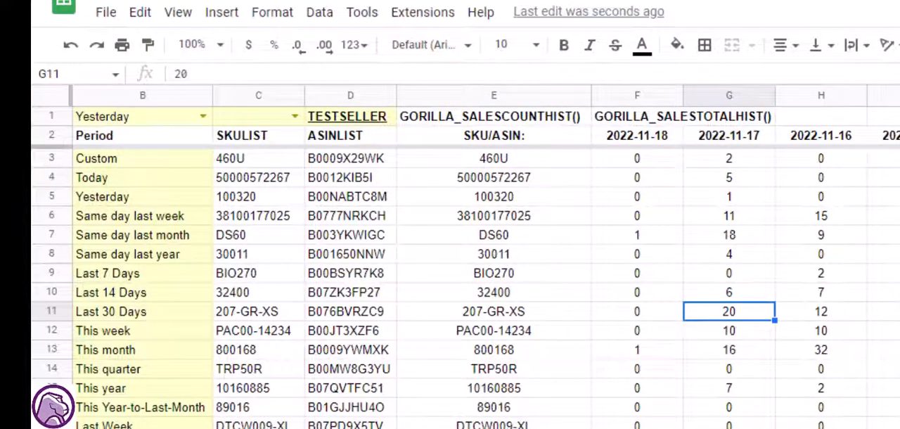
pyautogui.press('Left')
pyautogui.press('Left')
pyautogui.press('Up')
pyautogui.press('Up')
pyautogui.press('Up')
pyautogui.press('Up')
pyautogui.press('Up')
pyautogui.press('Up')
pyautogui.press('Up')
pyautogui.press('Up')
pyautogui.press('Up')
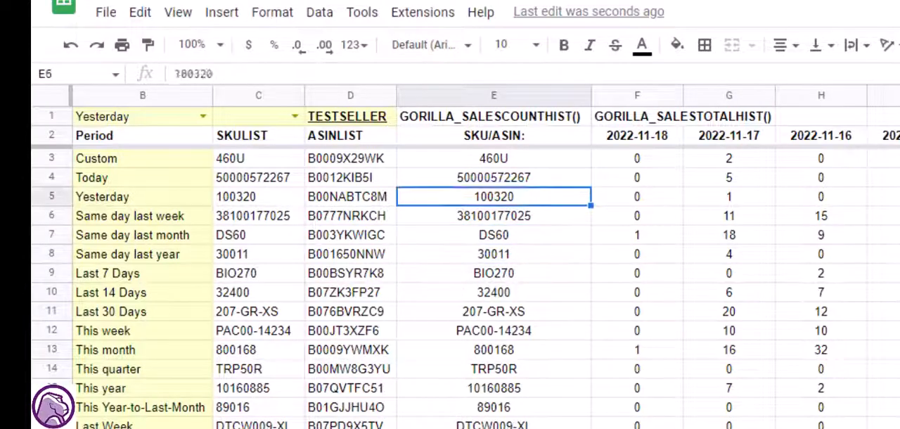
# - Add "US" as the marketplace argument of the sales count formula in E2
pyautogui.press('Return')
pyautogui.press('Left')
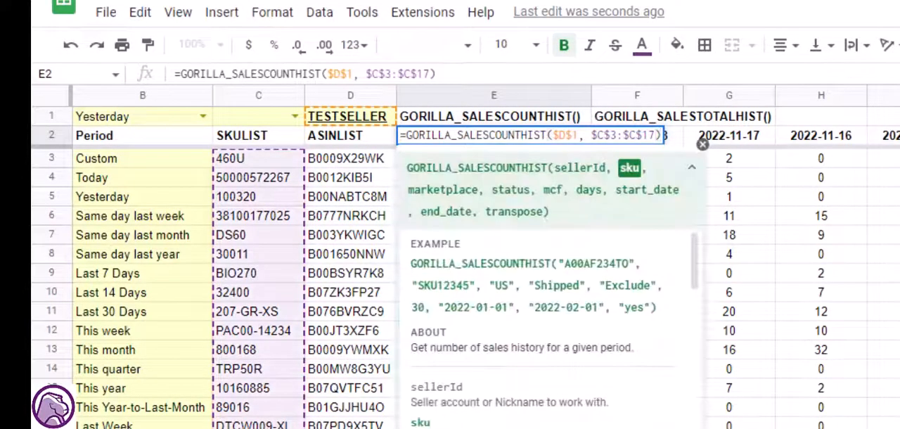
pyautogui.write(', ')
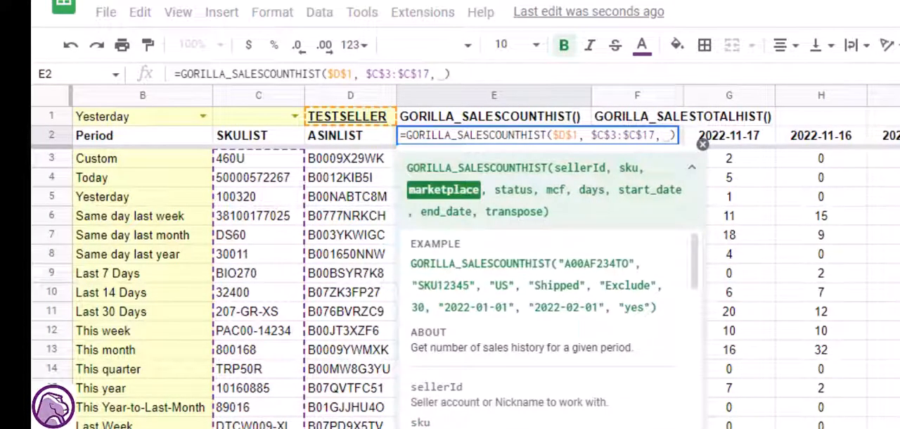
pyautogui.write(' "')
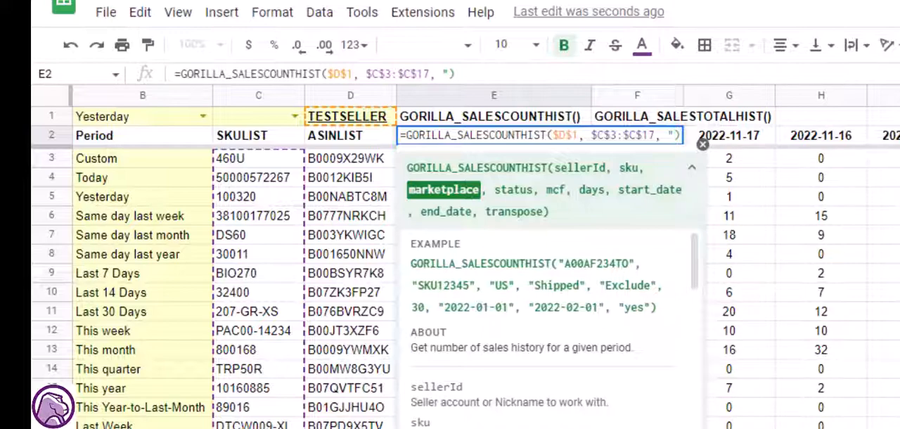
pyautogui.write('US"')
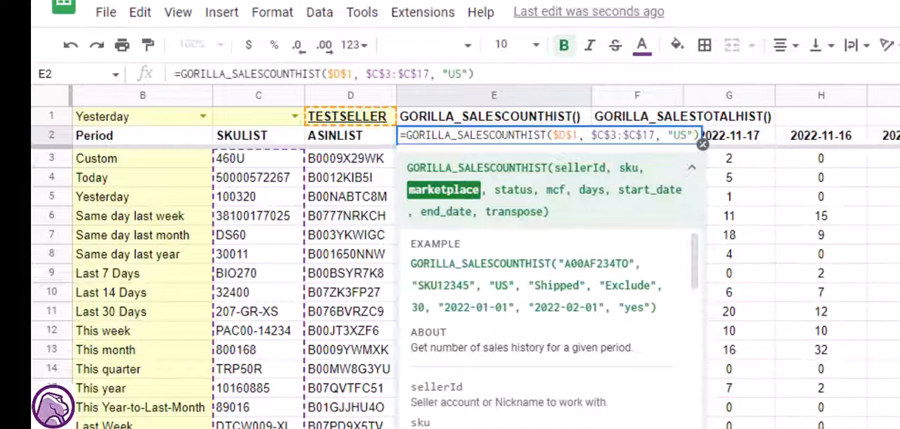
pyautogui.write(',')
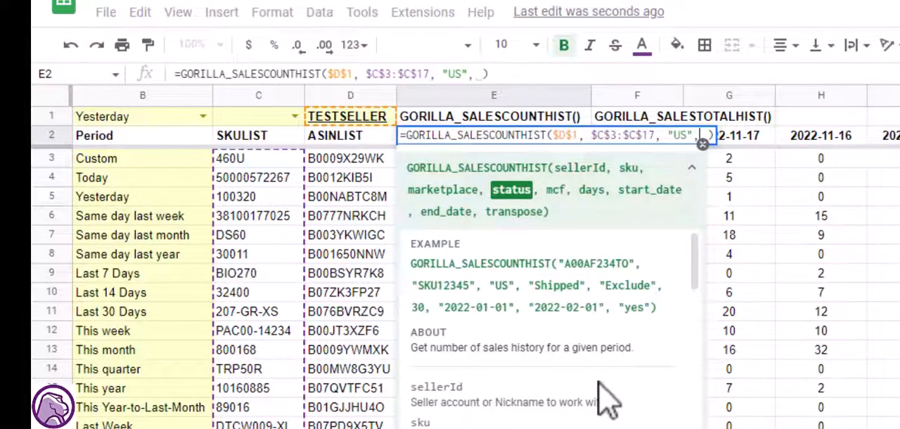
# - Look up the valid order statuses in the formula help and add "Shipped" as the status argument in E2
pyautogui.scroll(-5, 603, 394)
pyautogui.scroll(-2, 573, 321)
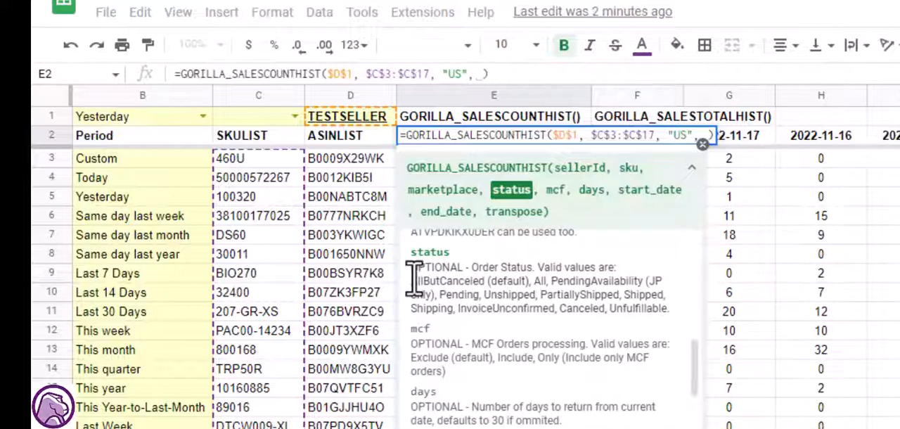
pyautogui.moveTo(415, 279); pyautogui.dragTo(484, 282)
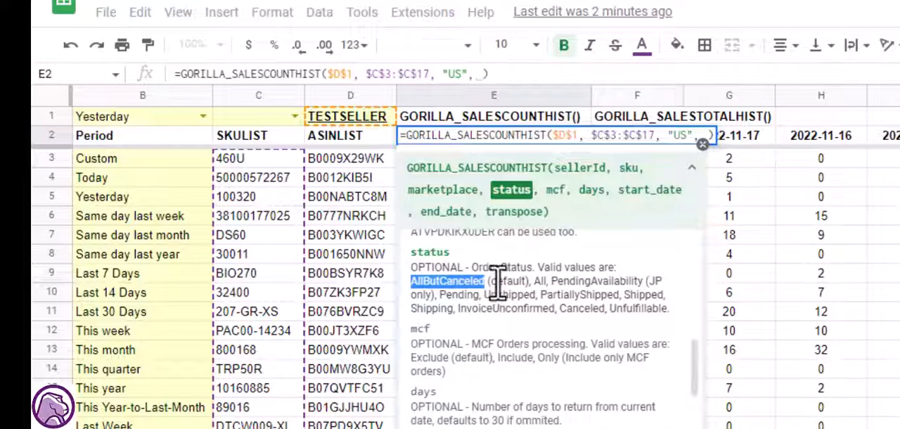
pyautogui.doubleClick(500, 283)
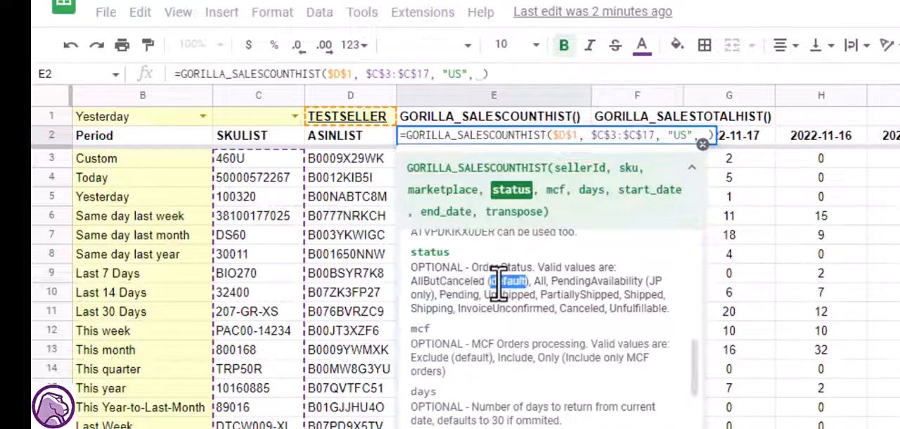
pyautogui.doubleClick(636, 294)
pyautogui.hotkey('ctrl', 'c')
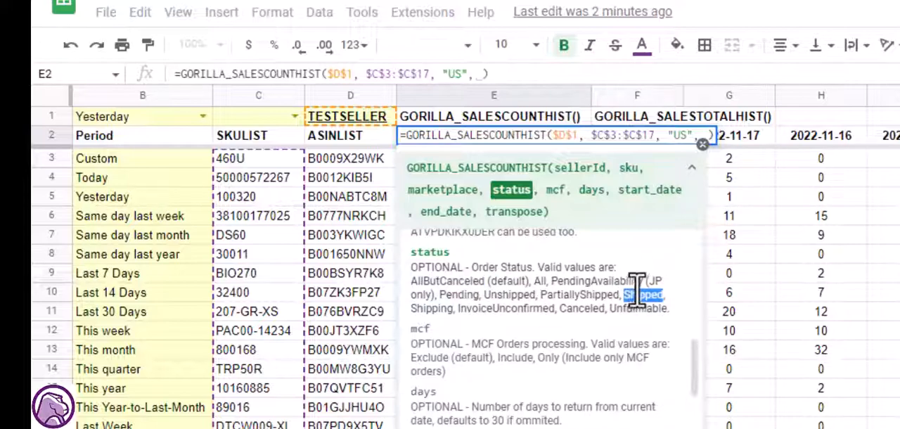
pyautogui.click(705, 135)
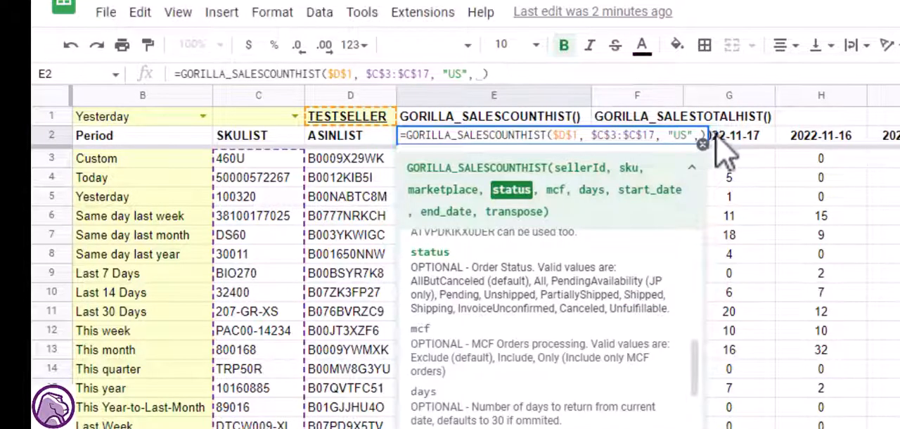
pyautogui.hotkey('ctrl', 'v')
pyautogui.write('"')
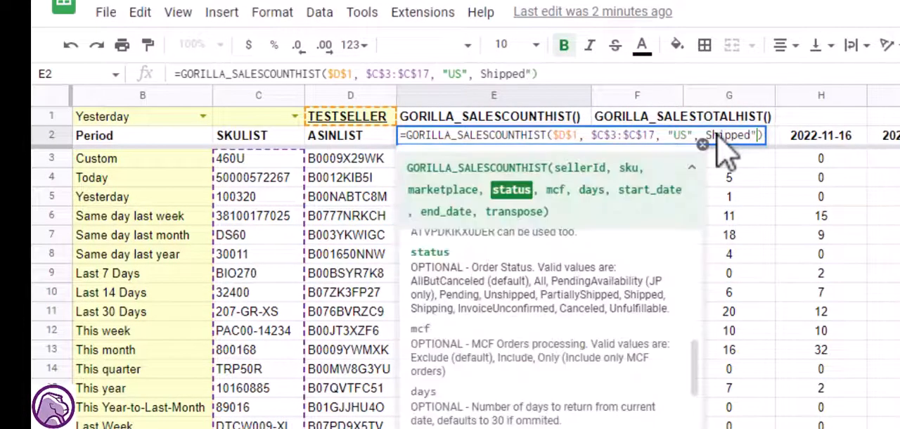
pyautogui.click(707, 135)
pyautogui.write('"')
pyautogui.press('Tab')
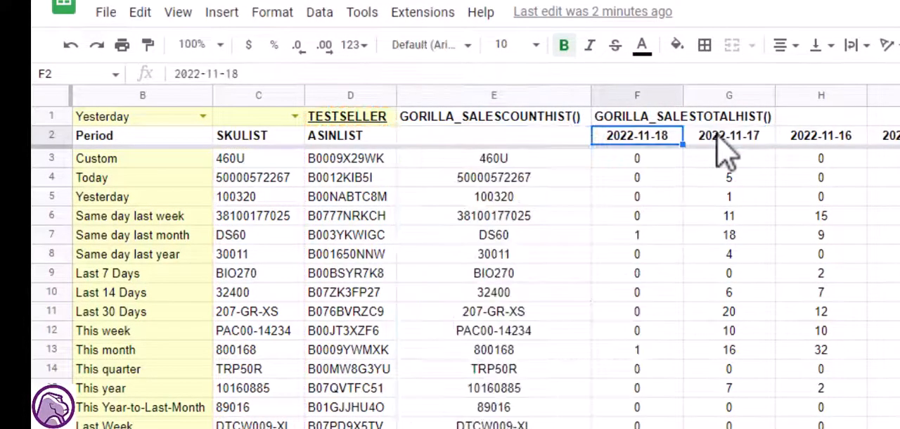
# - Examine the shipped US sales counts per SKU, going down the 2022-11-17 column
pyautogui.press('Left')
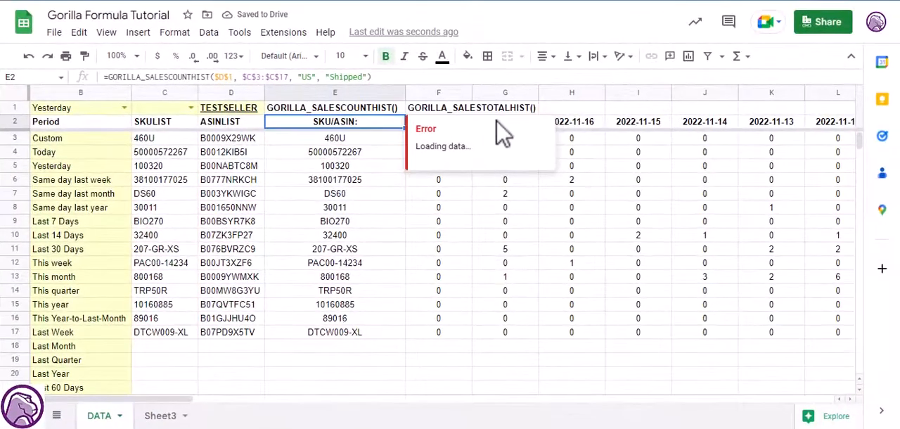
pyautogui.press('Right')
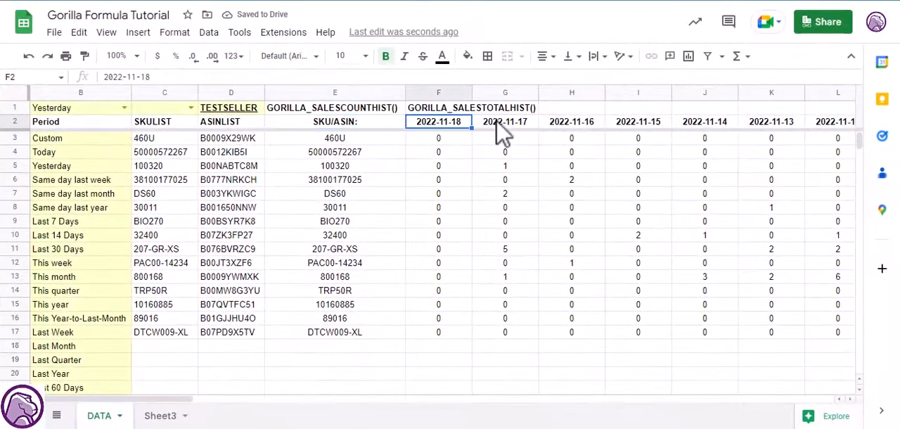
pyautogui.press('Left')
pyautogui.press('Right')
pyautogui.press('Down')
pyautogui.press('Right')
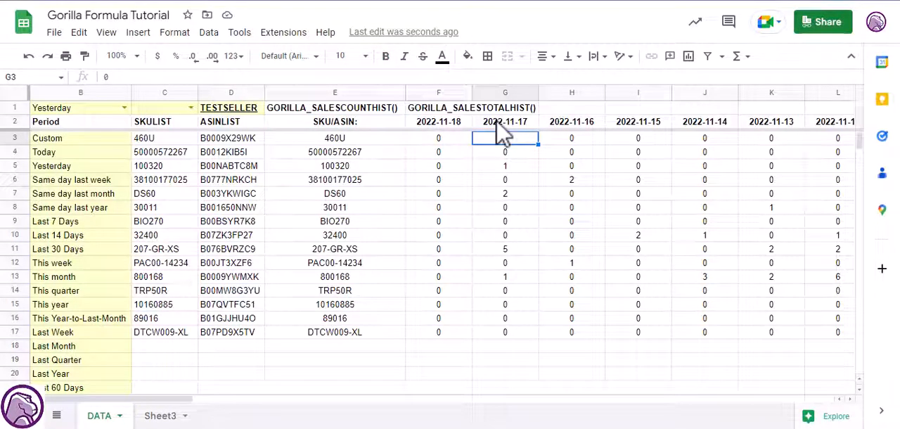
pyautogui.press('Left')
pyautogui.press('Up')
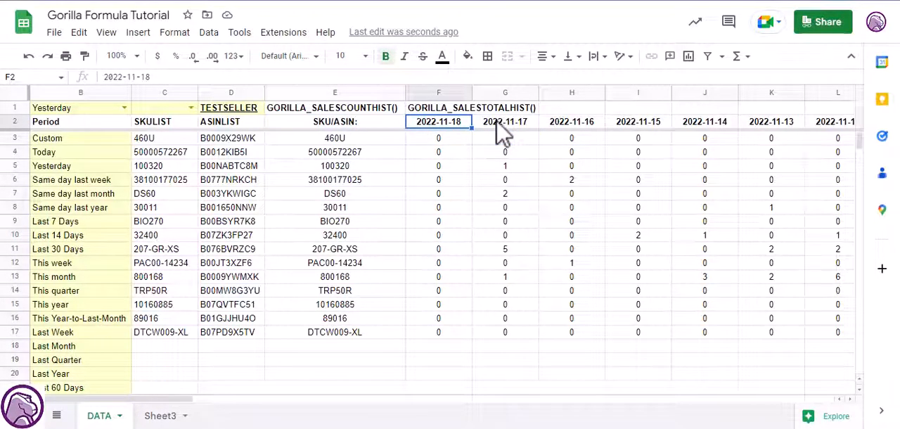
pyautogui.press('Right')
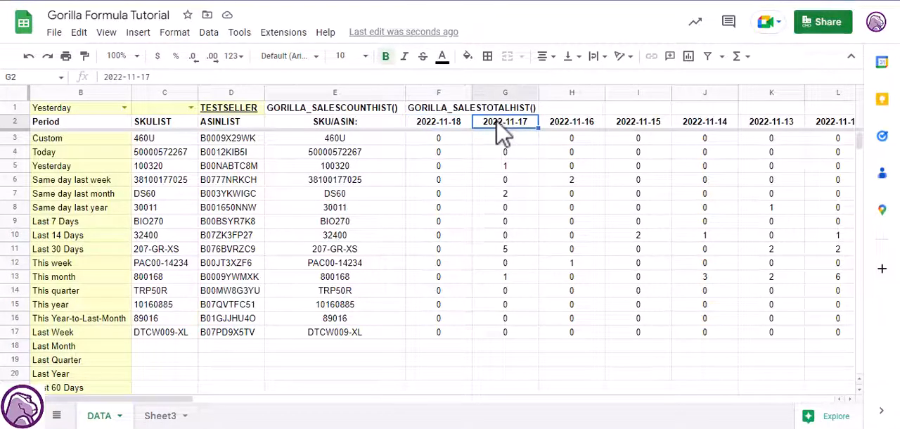
pyautogui.press('Down')
pyautogui.press('Down')
pyautogui.press('Down')
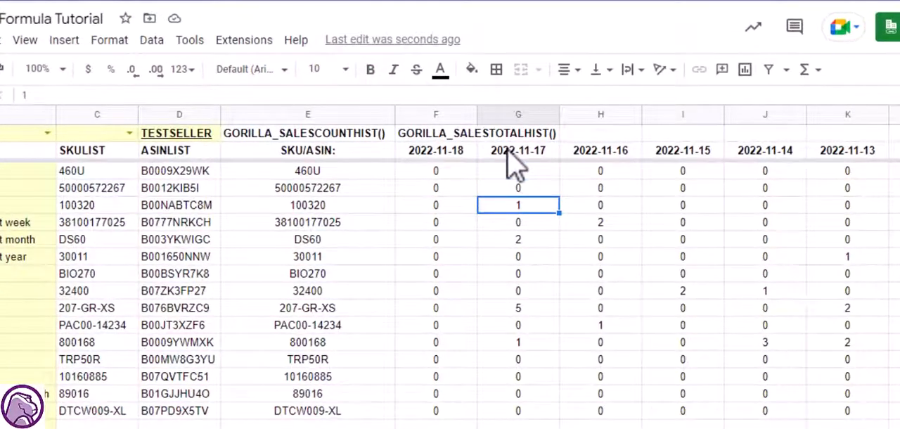
pyautogui.press('Down')
pyautogui.press('Down')
pyautogui.press('Down')
pyautogui.press('Down')
pyautogui.press('Down')
pyautogui.press('Down')
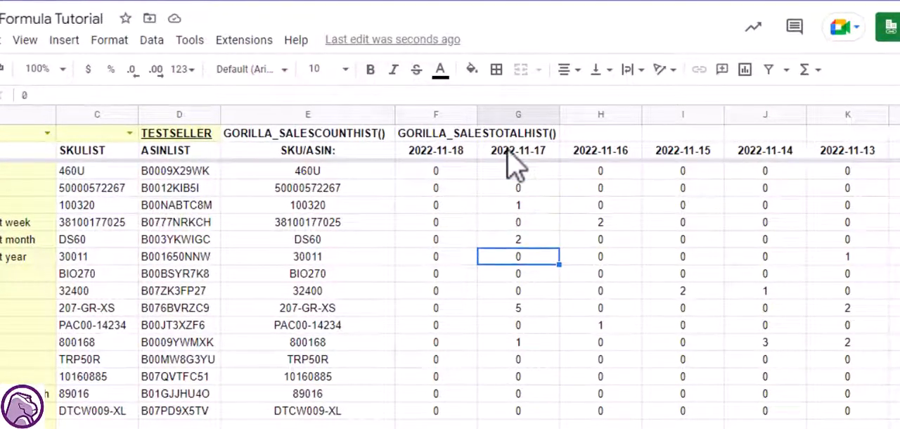
pyautogui.press('Down')
pyautogui.press('Down')
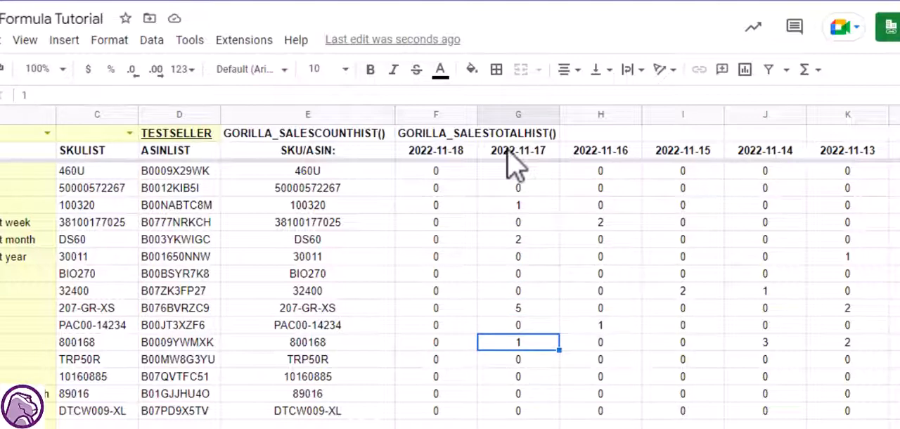
# - Leave the mcf argument of the sales count formula in E2 empty and set its days argument to 5
pyautogui.hotkey('ctrl', 'Up')
pyautogui.press('Left')
pyautogui.press('Left')
pyautogui.press('F2')
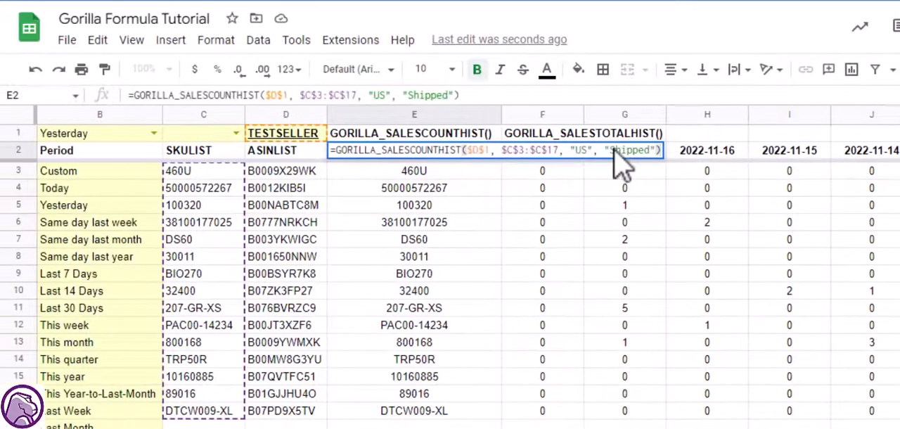
pyautogui.press('Left')
pyautogui.write(',')
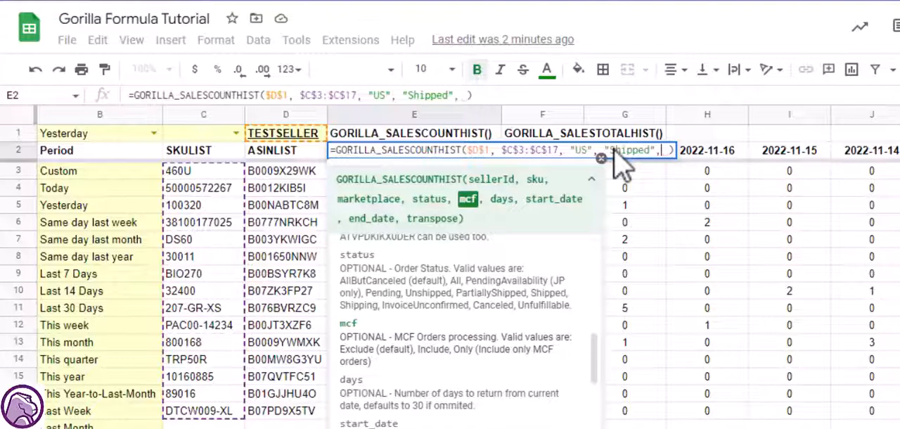
pyautogui.write(',')
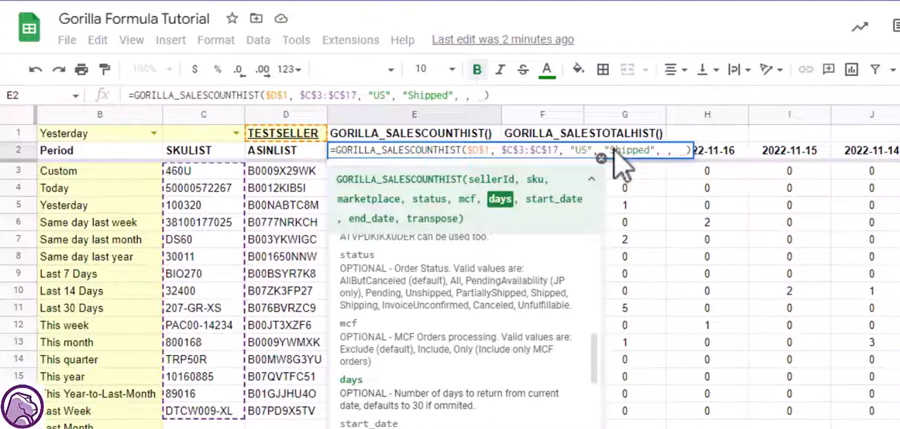
pyautogui.moveTo(412, 410); pyautogui.dragTo(434, 410)
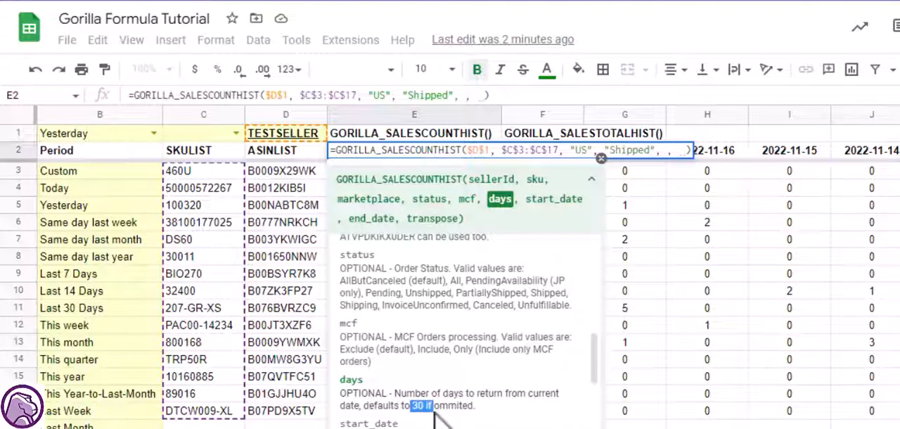
pyautogui.click(415, 411)
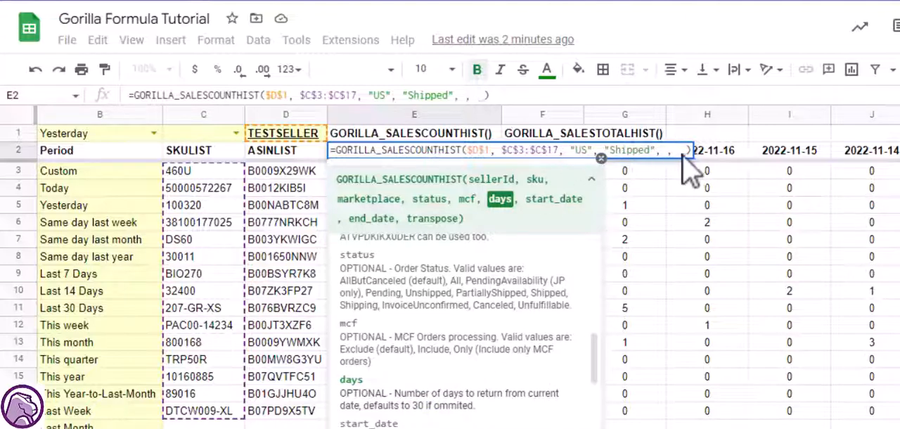
pyautogui.click(680, 150)
pyautogui.press('Tab')
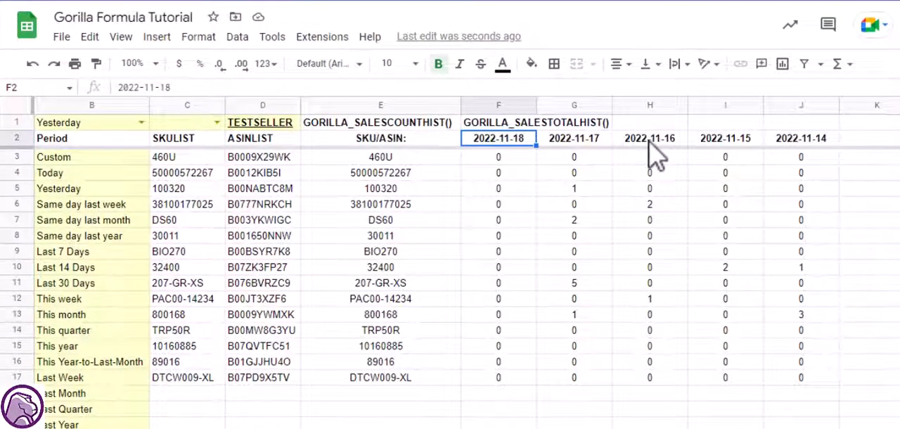
pyautogui.hotkey('ctrl', 'shift', 'Right')
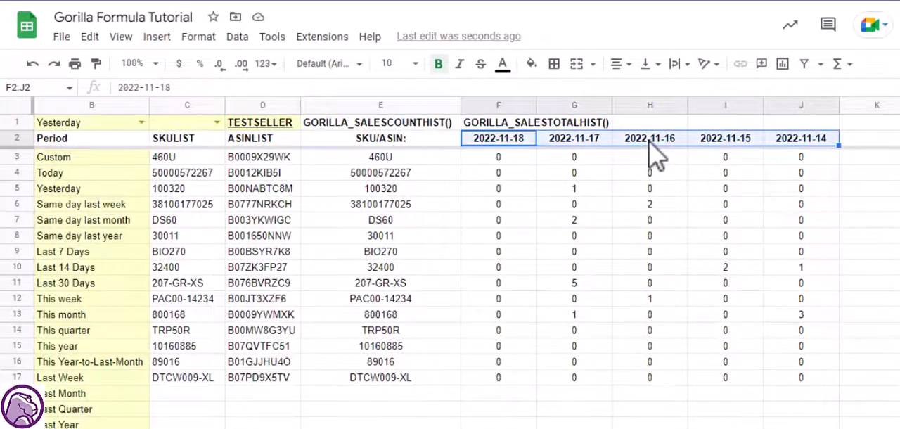
# - Clear the days argument of the sales count formula in E2 and enter "2022-11-14" as the start date
pyautogui.press('Left')
pyautogui.press('F2')
pyautogui.press('Left')
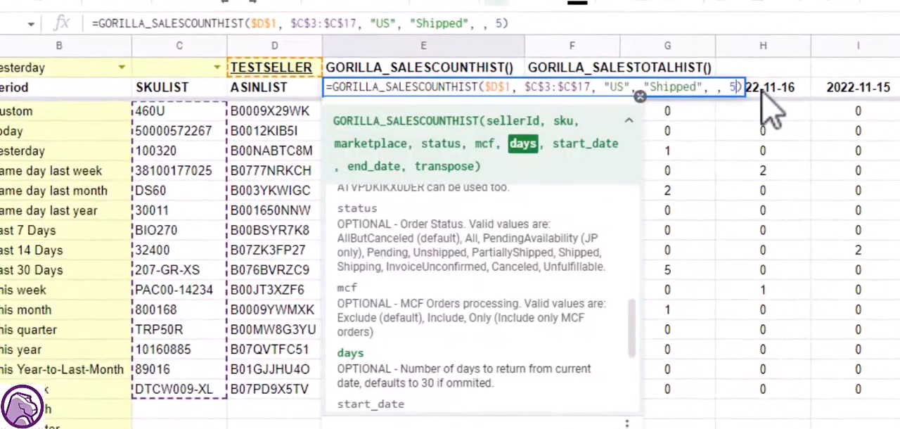
pyautogui.press('BackSpace')
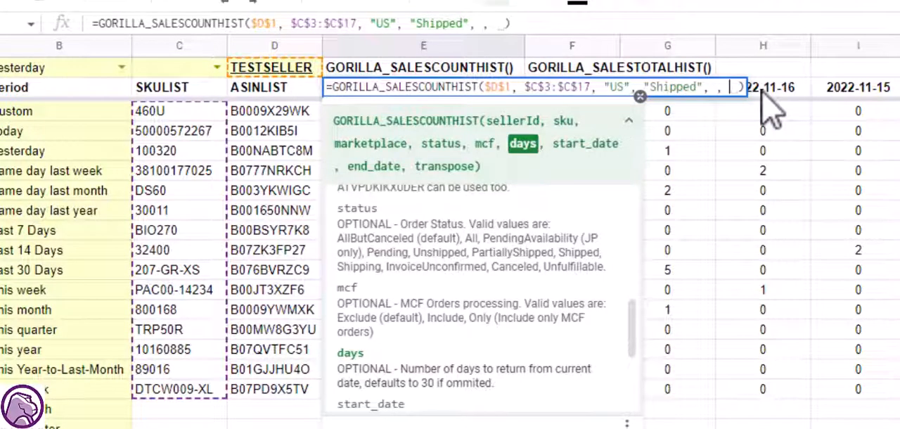
pyautogui.write(', ')
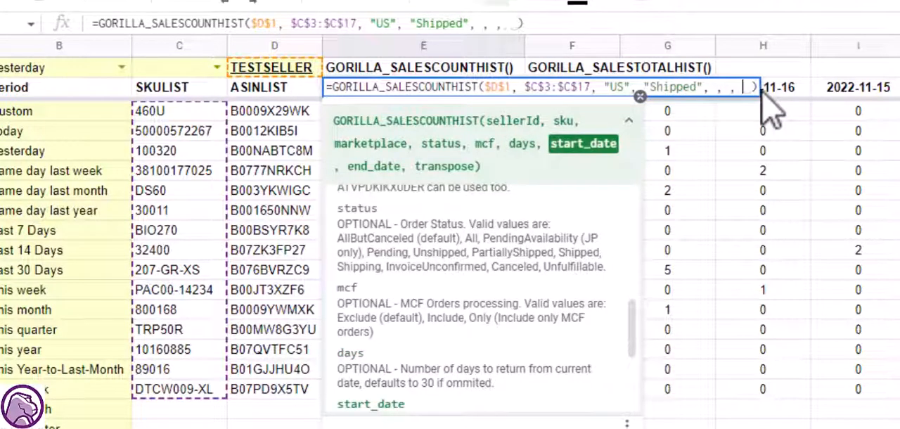
pyautogui.write('"')
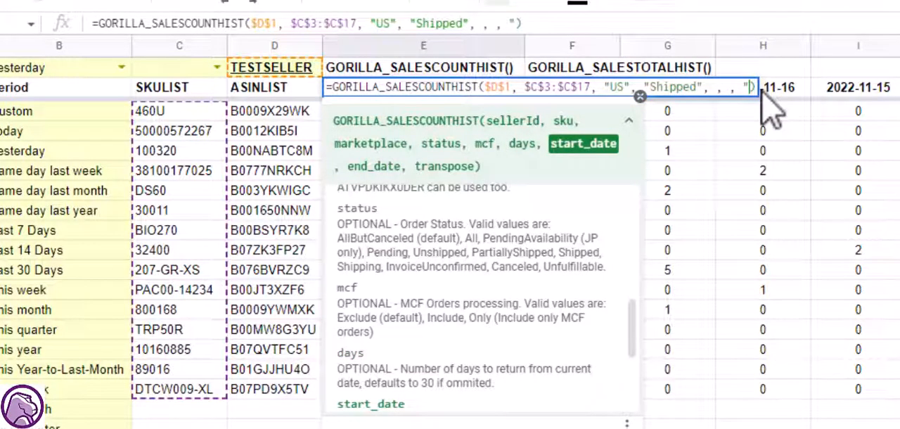
pyautogui.write('14')
pyautogui.press('BackSpace')
pyautogui.press('BackSpace')
pyautogui.write('2022-11-')
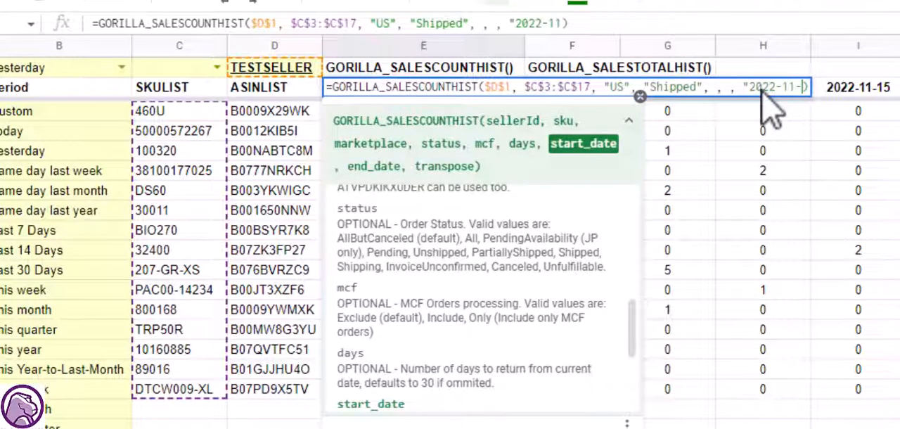
pyautogui.write('14",')
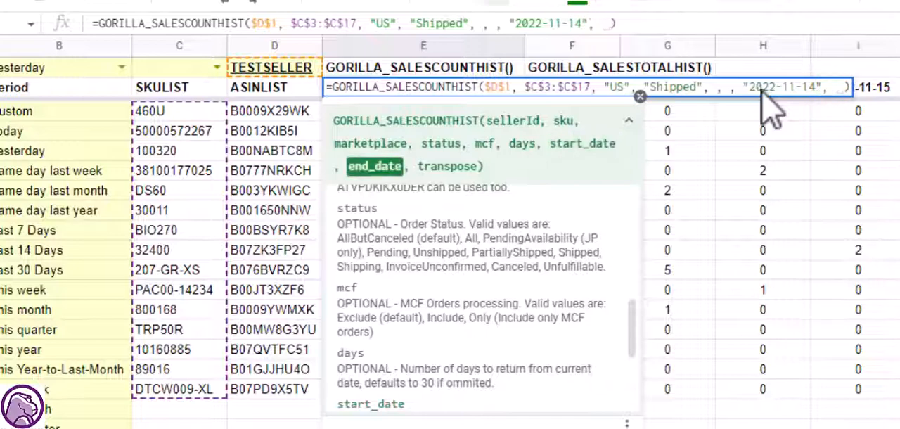
pyautogui.write(' "2022-11')
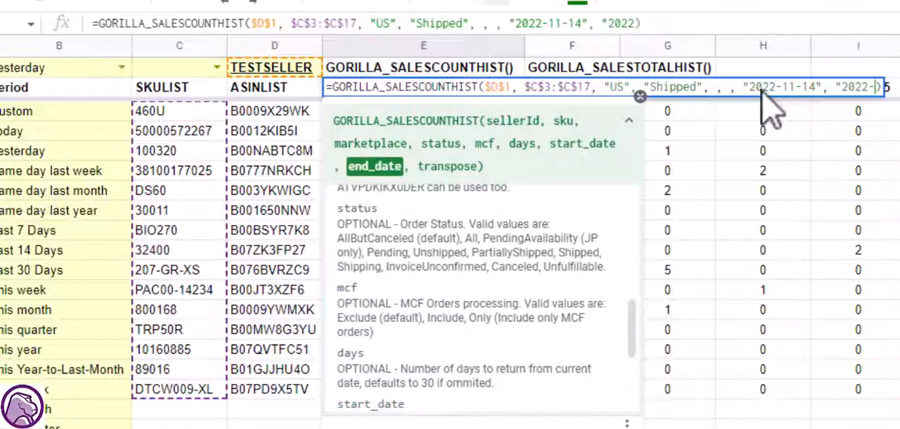
pyautogui.write('-18')
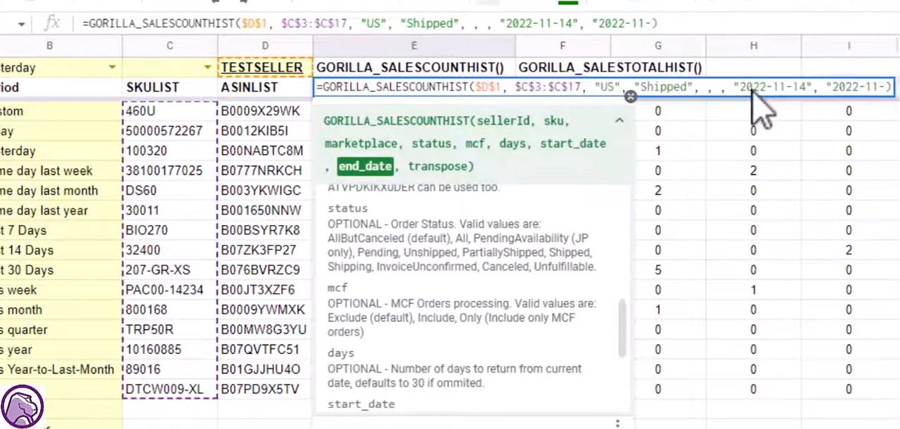
pyautogui.write('"')
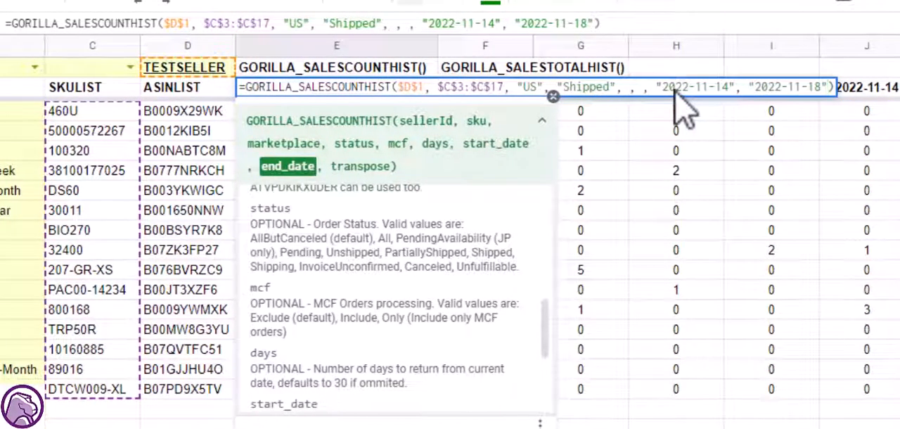
# - Add "2022-11-18" as the end date argument of the sales count formula in E2
pyautogui.press('Tab')
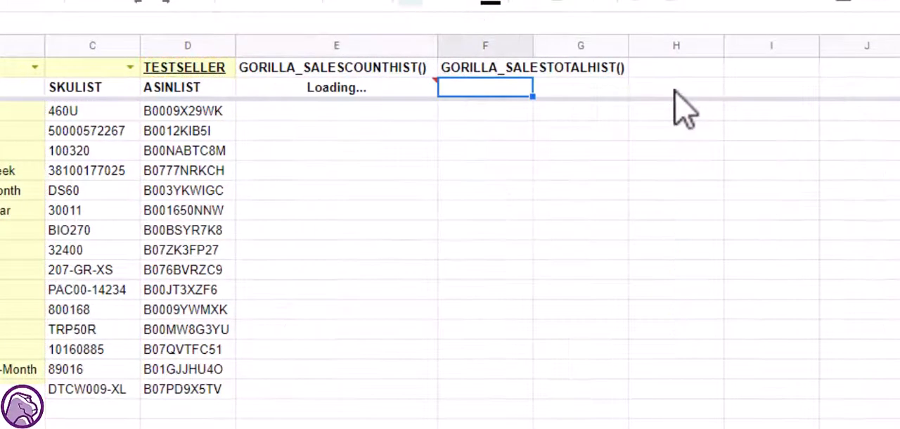
# - Set the start date argument of the sales count formula in E2 to "2022-11-10" and check the date headers
pyautogui.press('Left')
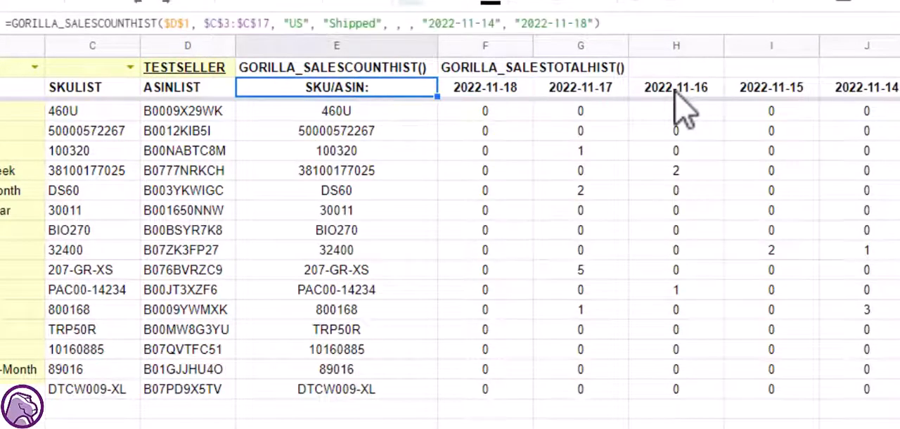
pyautogui.press('Return')
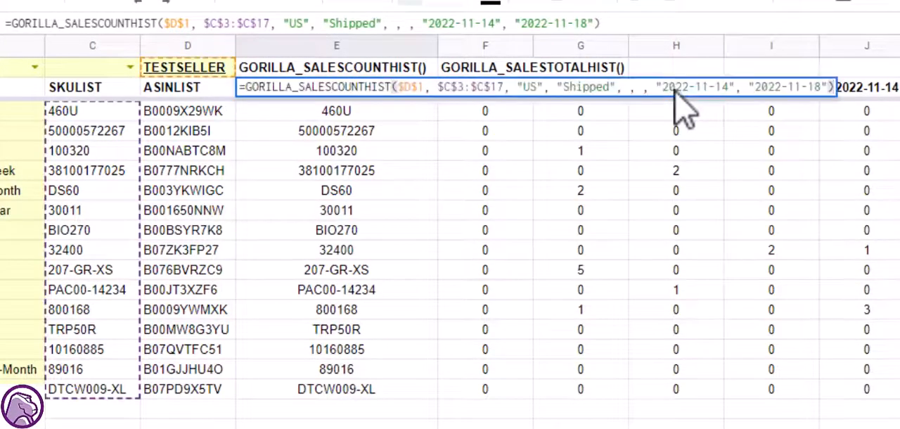
pyautogui.press('Left')
pyautogui.press('Left')
pyautogui.press('Left')
pyautogui.press('Left')
pyautogui.press('Left')
pyautogui.press('Left')
pyautogui.press('Left')
pyautogui.press('Left')
pyautogui.press('Left')
pyautogui.press('Left')
pyautogui.press('Left')
pyautogui.press('Left')
pyautogui.press('Left')
pyautogui.press('Left')
pyautogui.press('Left')
pyautogui.press('Left')
pyautogui.press('Left')
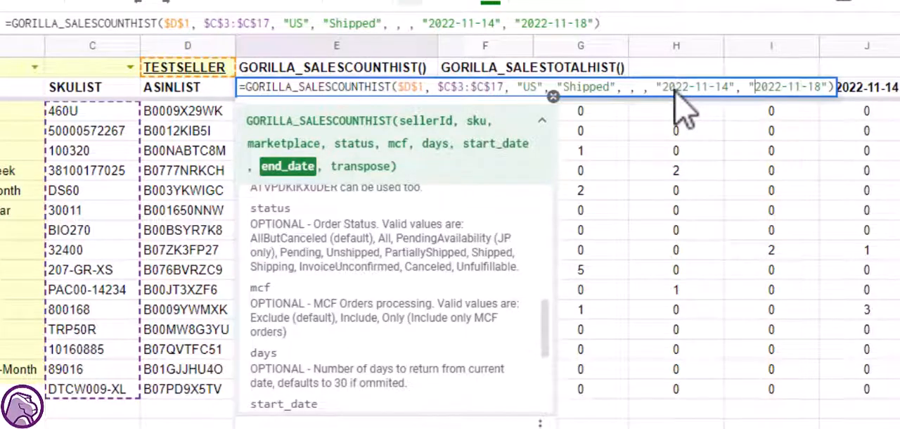
pyautogui.press('BackSpace')
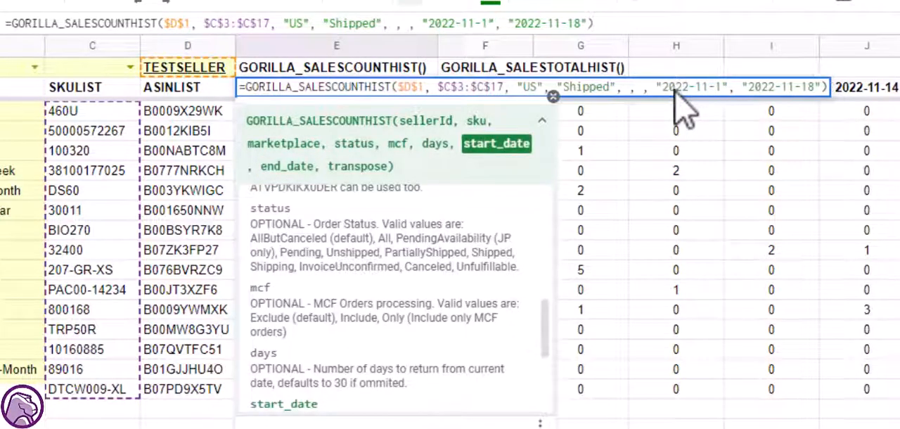
pyautogui.write('0')
pyautogui.press('Tab')
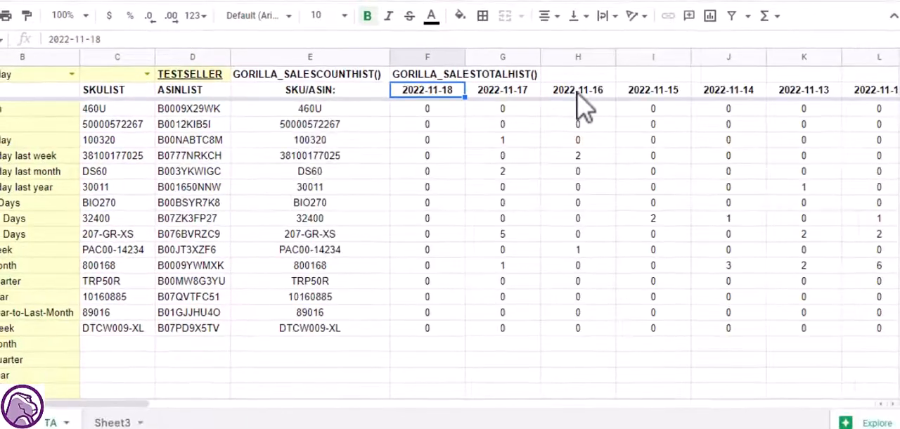
pyautogui.hotkey('ctrl', 'shift', 'Right')
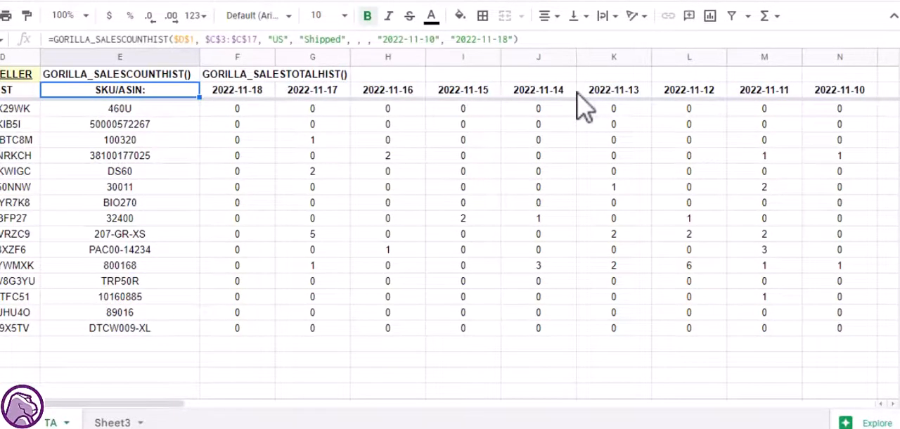
# - Look up the transpose option in the formula help and add "NO" as the transpose argument in E2
pyautogui.press('Return')
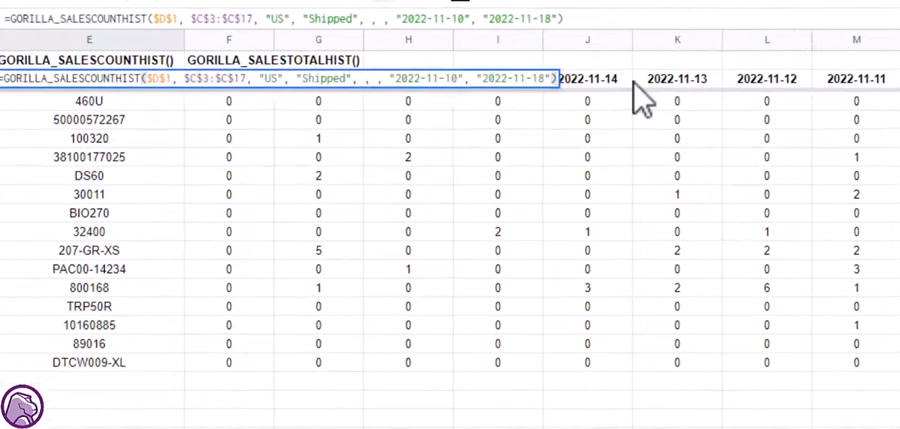
pyautogui.press('Left')
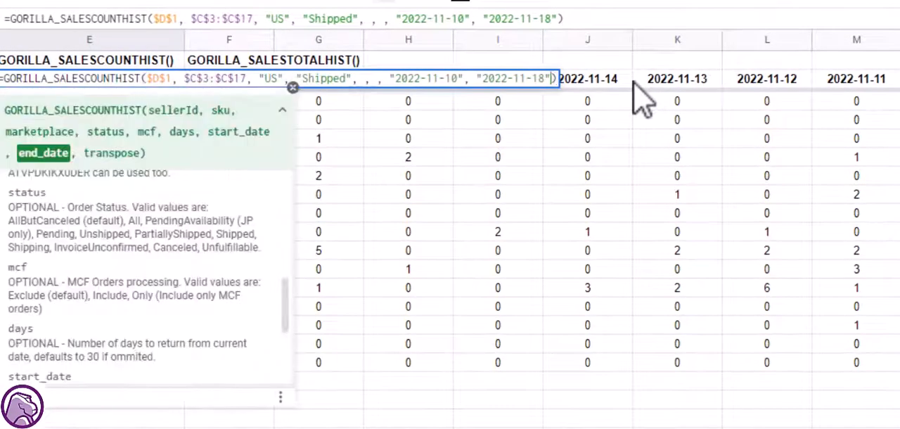
pyautogui.write(',')
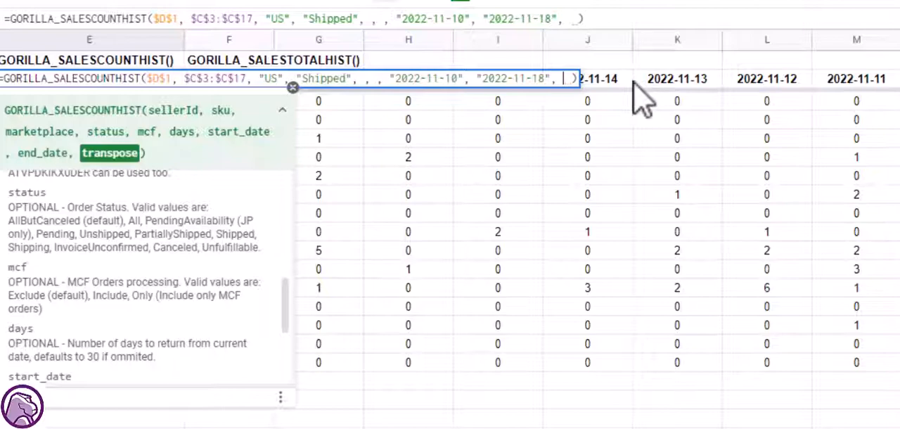
pyautogui.scroll(-3, 115, 257)
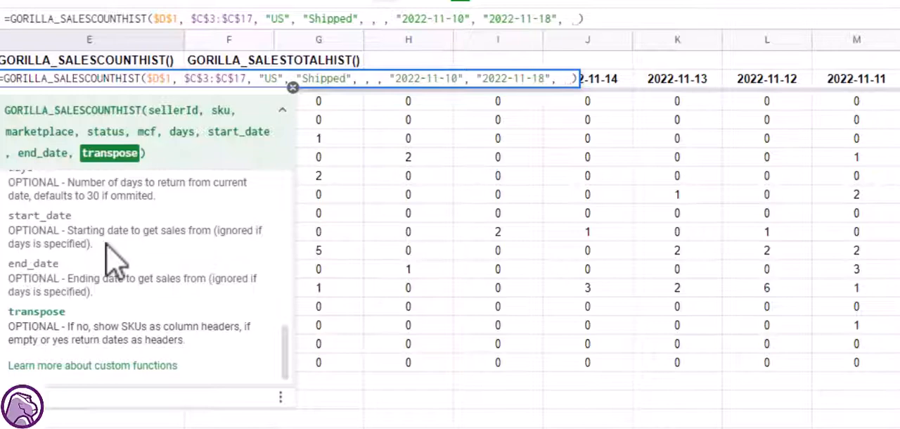
pyautogui.write('"NO')
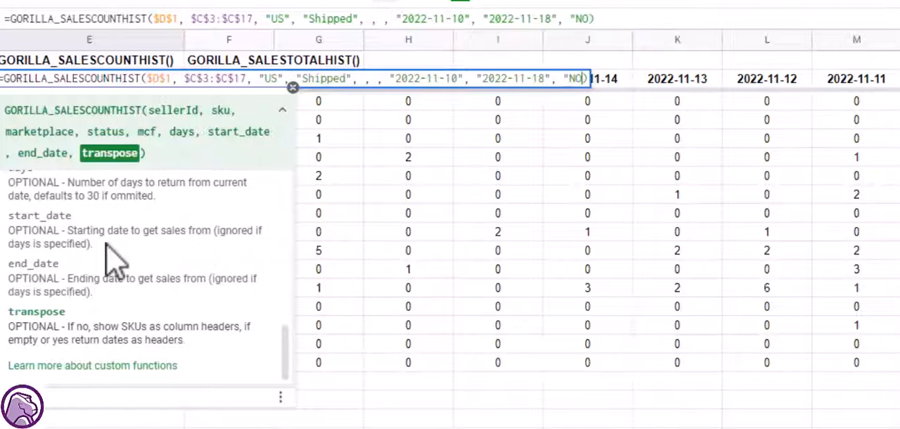
pyautogui.write('"')
pyautogui.press('Tab')
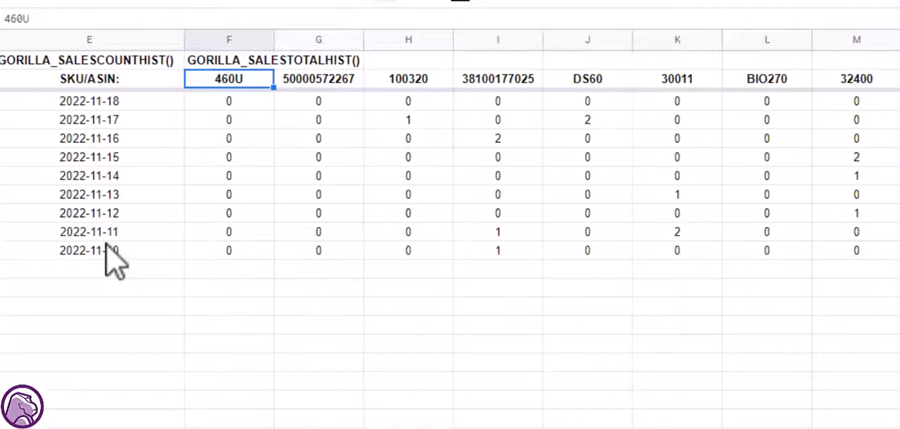
# - Examine the transposed sales counts, going through the dates in column E and the SKU headers in row 2
pyautogui.press('Left')
pyautogui.press('Down')
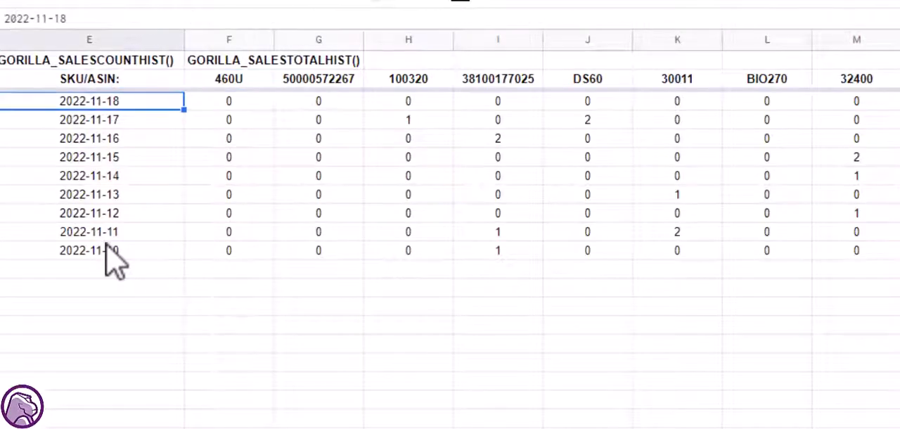
pyautogui.hotkey('ctrl', 'shift', 'Down')
pyautogui.press('Up')
pyautogui.press('Right')
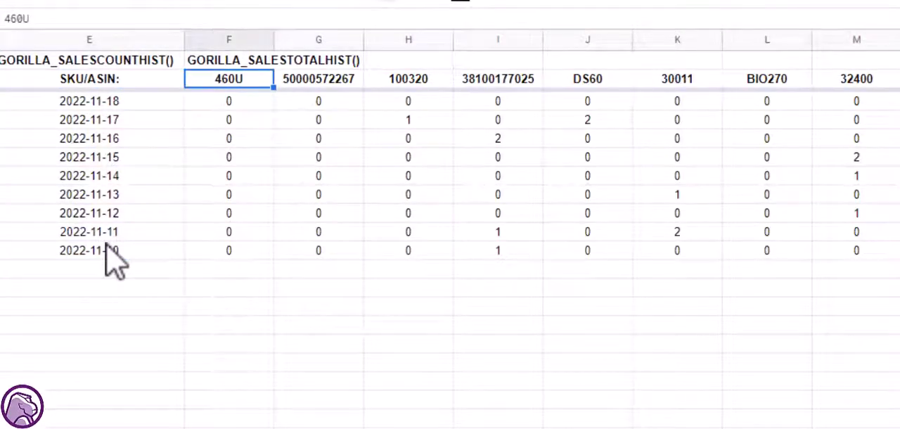
pyautogui.press('Right')
pyautogui.press('Right')
pyautogui.press('Left')
pyautogui.press('Left')
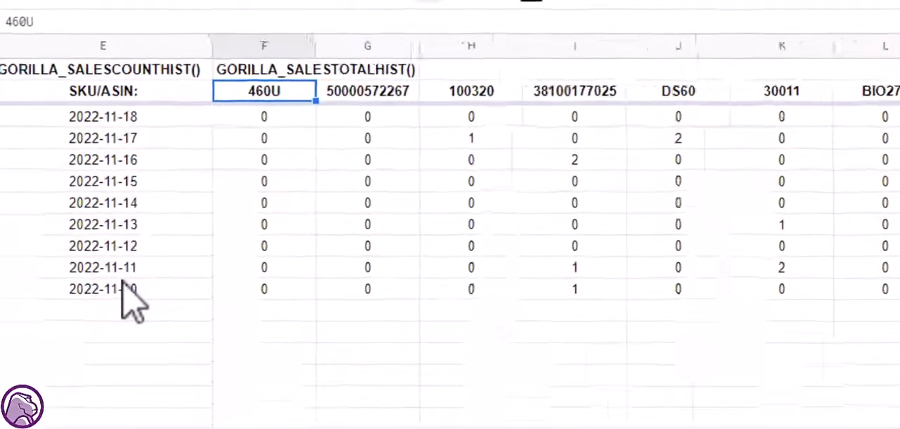
# - Change the function of the formula in E2 from GORILLA_SALESCOUNTHIST to GORILLA_SALESTOTALHIST, keeping all its arguments
pyautogui.press('Left')
pyautogui.press('F2')
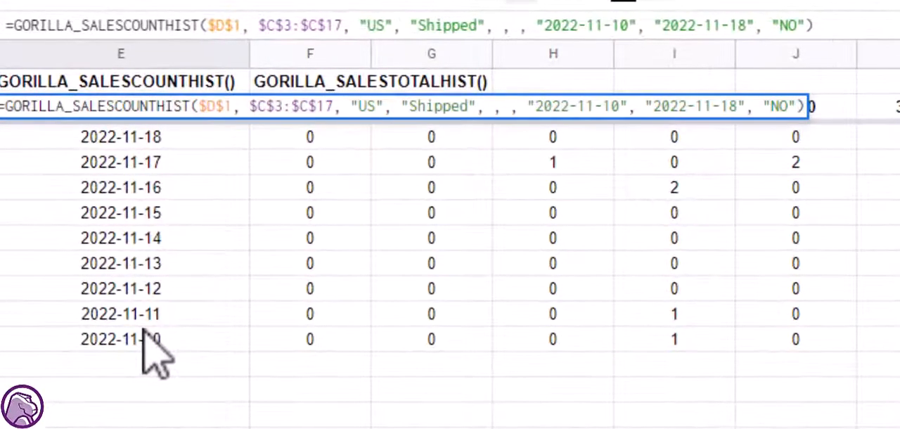
pyautogui.press('Home')
pyautogui.hotkey('ctrl', 'Right')
pyautogui.hotkey('ctrl', 'Right')
pyautogui.press('Left')
pyautogui.press('Right')
pyautogui.hotkey('shift', 'Left')
pyautogui.hotkey('shift', 'Left')
pyautogui.hotkey('shift', 'Left')
pyautogui.hotkey('shift', 'Left')
pyautogui.hotkey('shift', 'Left')
pyautogui.hotkey('shift', 'Left')
pyautogui.hotkey('shift', 'Left')
pyautogui.hotkey('shift', 'Left')
pyautogui.hotkey('shift', 'Left')
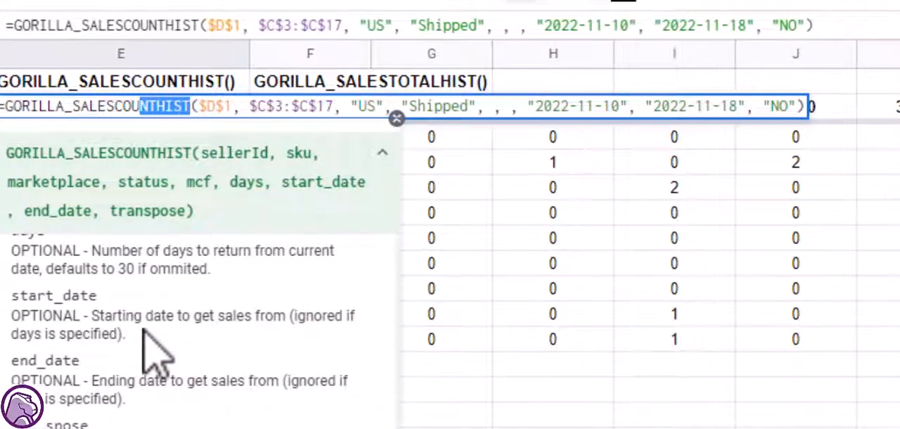
pyautogui.write('T')
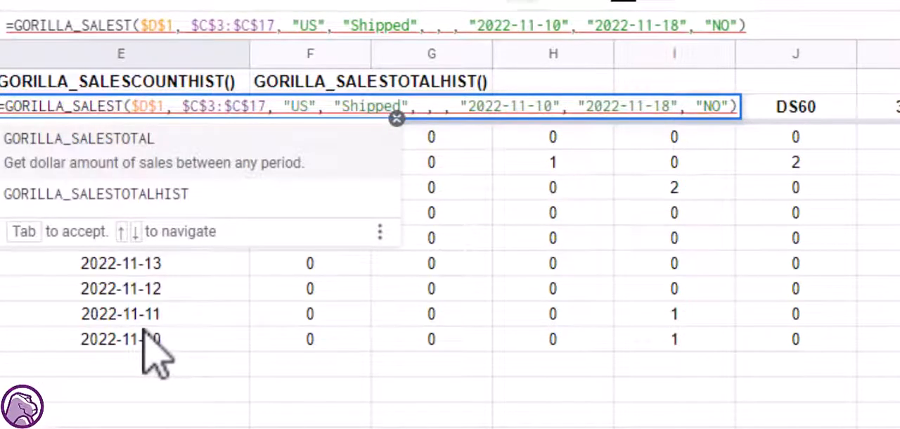
pyautogui.press('Tab')
pyautogui.press('BackSpace')
pyautogui.write('H')
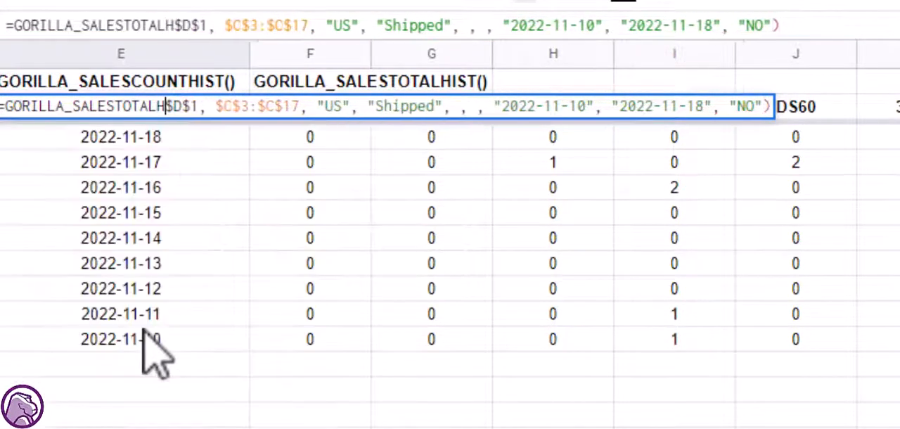
pyautogui.press('Tab')
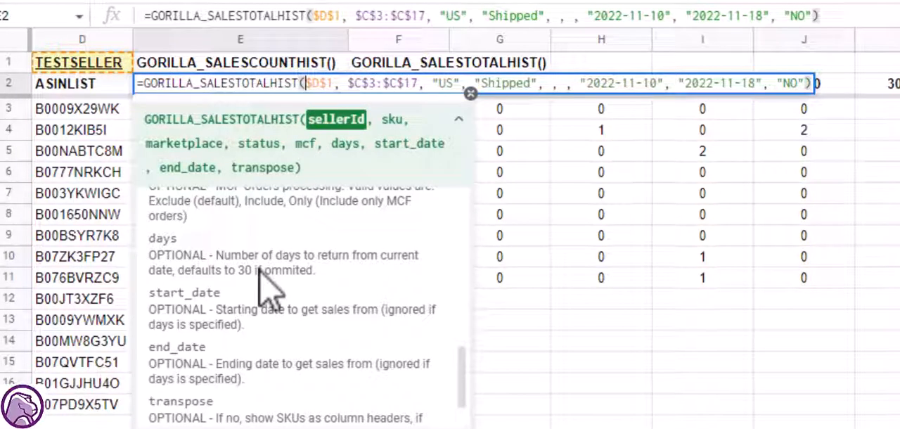
pyautogui.press('Tab')
pyautogui.press('Left')
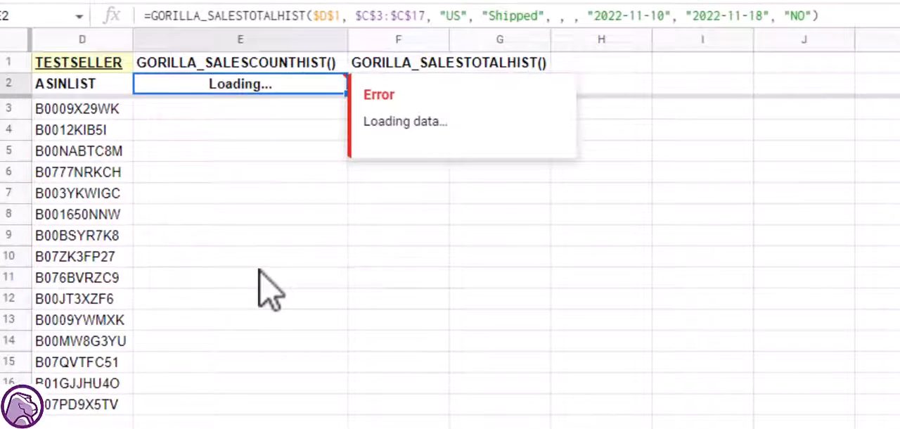
pyautogui.press('Return')
pyautogui.press('Escape')
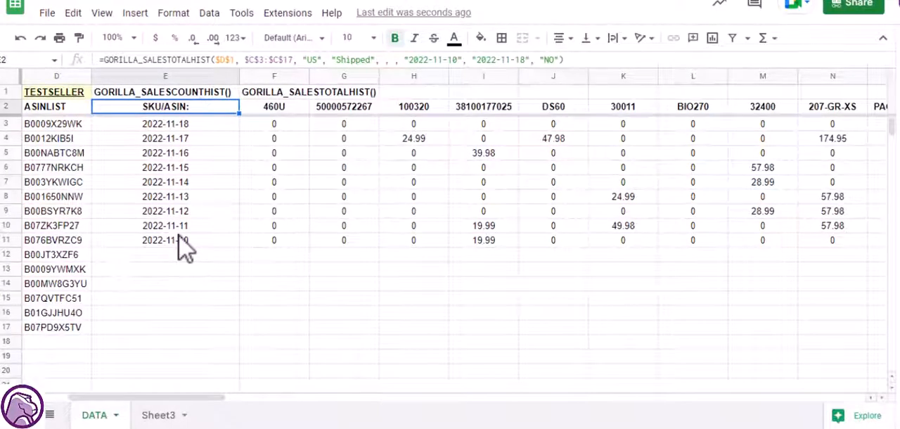
# - Examine the daily sales totals per SKU, going through the headers in row 2 to the 2022-11-17 total for SKU 100320
pyautogui.press('Right')
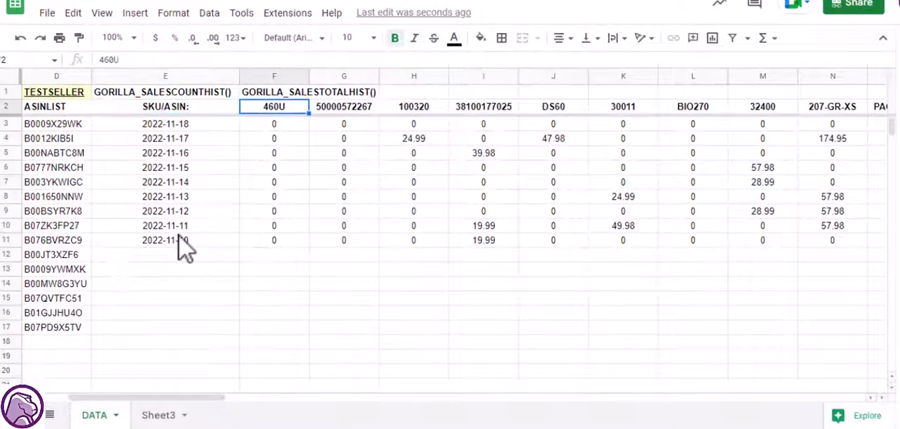
pyautogui.press('Right')
pyautogui.press('Left')
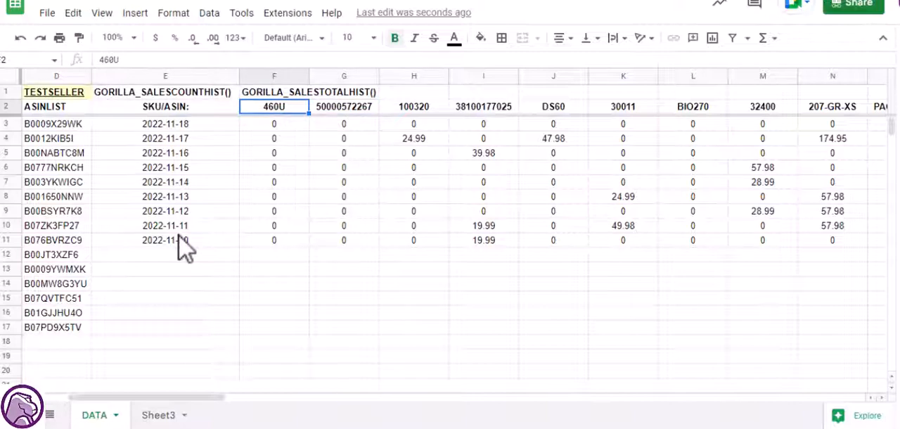
pyautogui.press('Left')
pyautogui.press('Right')
pyautogui.press('Down')
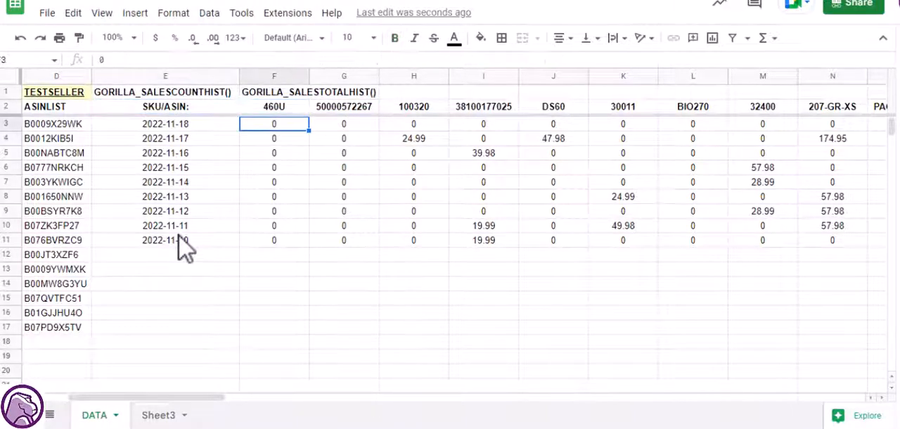
pyautogui.press('Right')
pyautogui.press('Right')
pyautogui.press('Down')
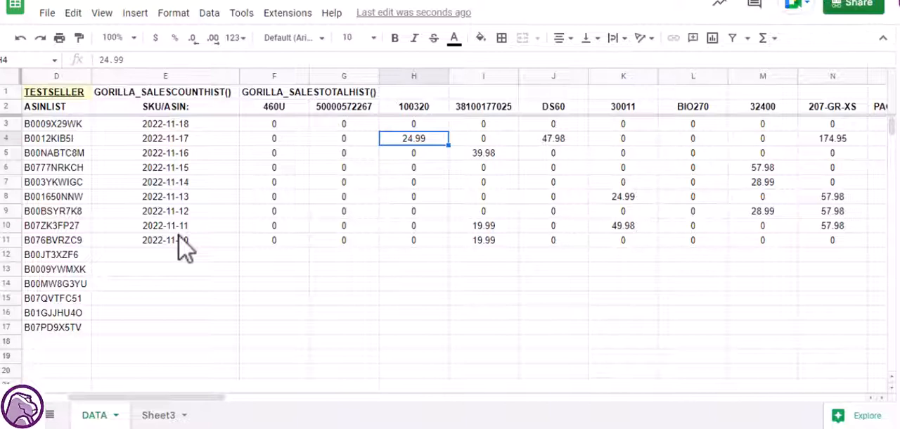
# - Try semicolons instead of commas as separators before the end date and transpose arguments of the formula in E2, and discard the edit
pyautogui.press('Up')
pyautogui.press('Up')
pyautogui.press('Left')
pyautogui.press('Left')
pyautogui.press('Left')
pyautogui.press('Return')
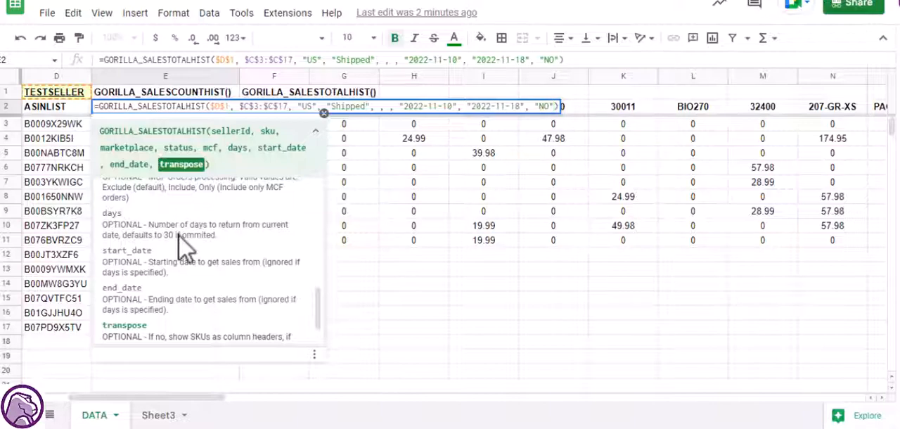
pyautogui.press('Left')
pyautogui.press('Left')
pyautogui.press('Left')
pyautogui.press('Left')
pyautogui.press('Left')
pyautogui.press('Left')
pyautogui.press('Left')
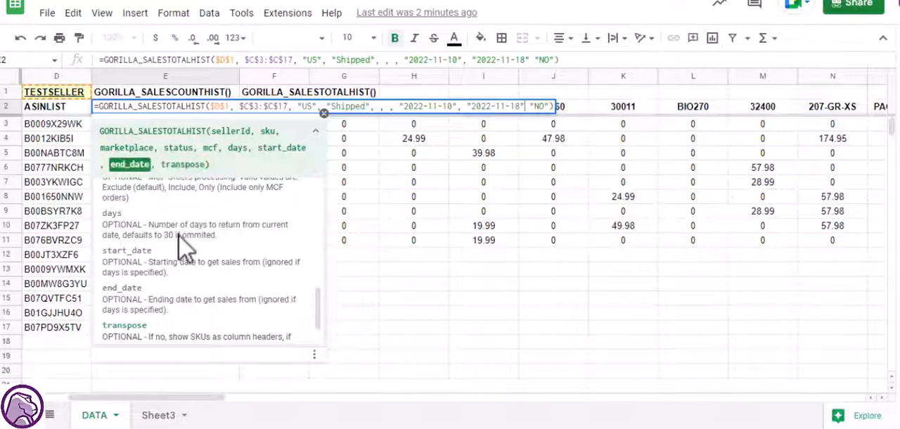
pyautogui.press('Delete')
pyautogui.write(';')
pyautogui.press('Left')
pyautogui.press('Left')
pyautogui.press('Left')
pyautogui.press('Left')
pyautogui.press('Left')
pyautogui.press('Left')
pyautogui.press('Left')
pyautogui.press('Left')
pyautogui.press('Left')
pyautogui.press('Left')
pyautogui.press('Left')
pyautogui.press('Left')
pyautogui.press('Left')
pyautogui.press('Left')
pyautogui.press('Left')
pyautogui.press('Delete')
pyautogui.write(';')
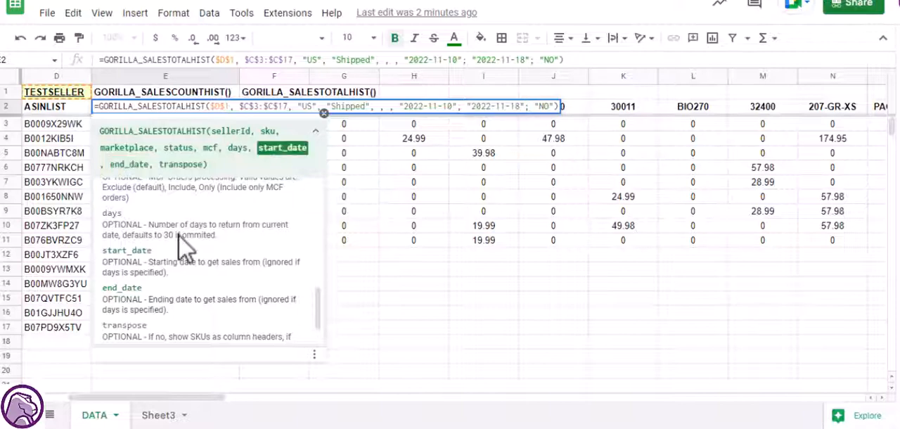
pyautogui.press('Escape')
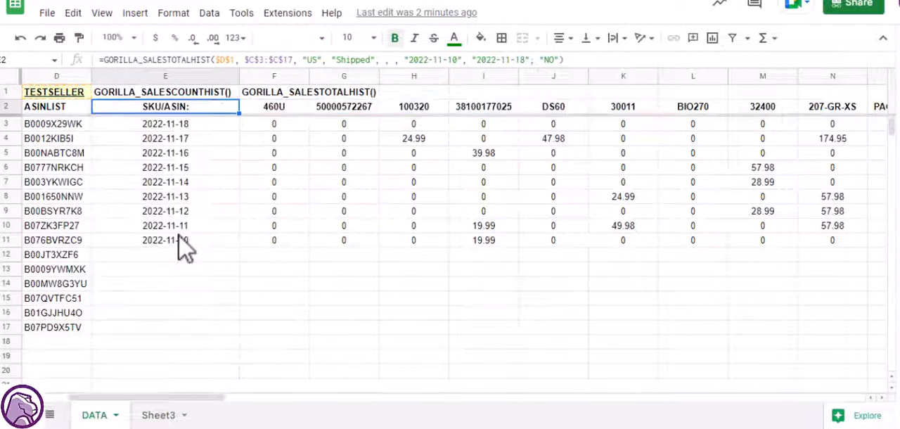